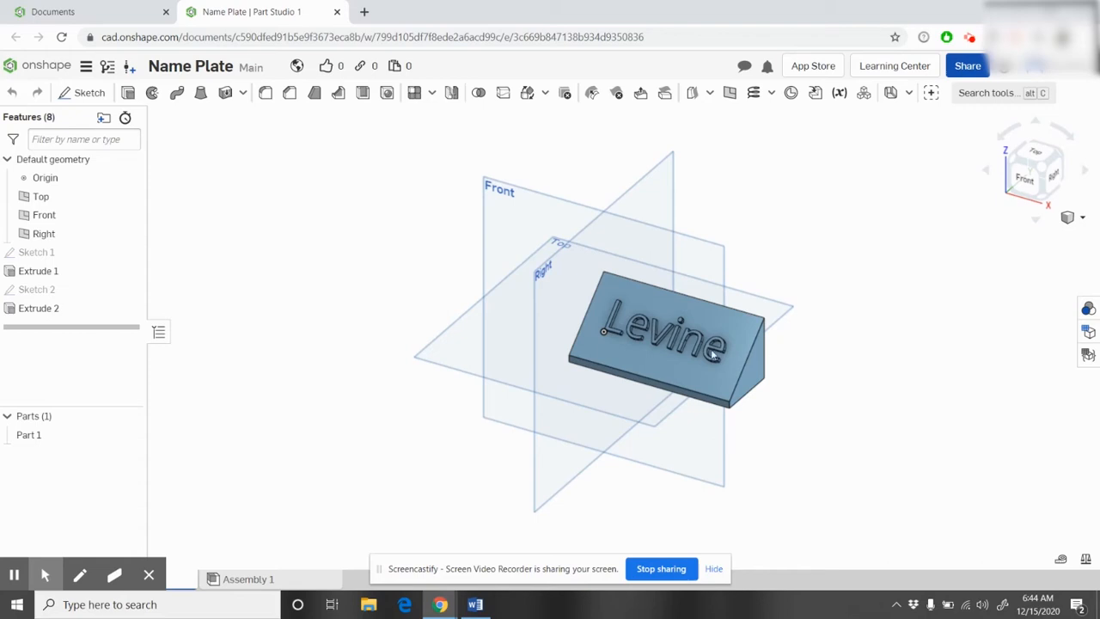
Create a new public document named DDP Demo.
left_click(86, 7)
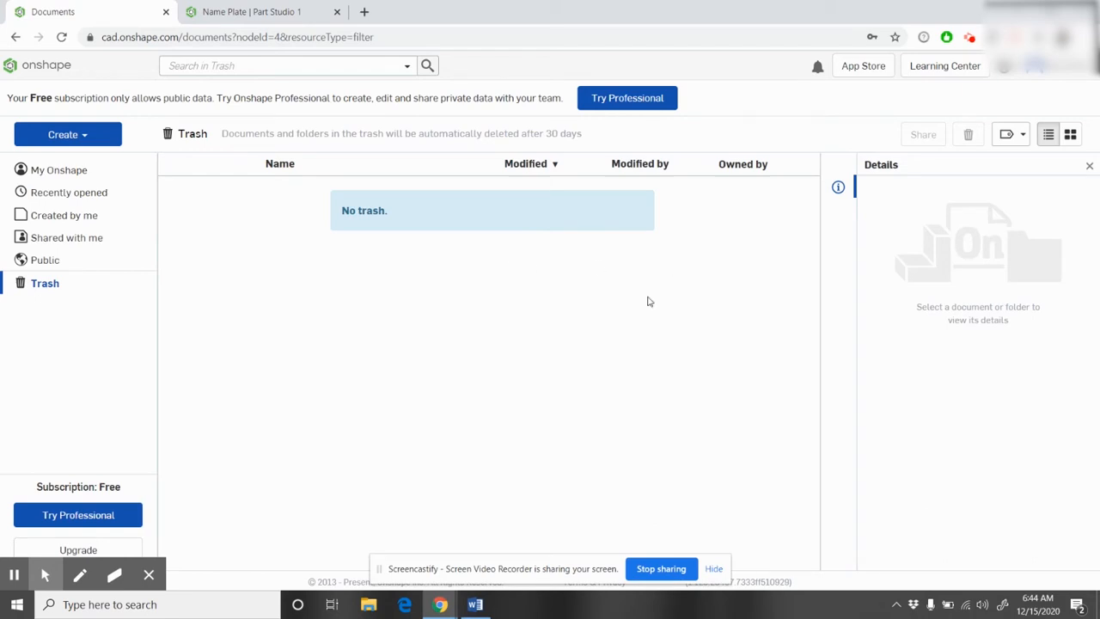
left_click(48, 138)
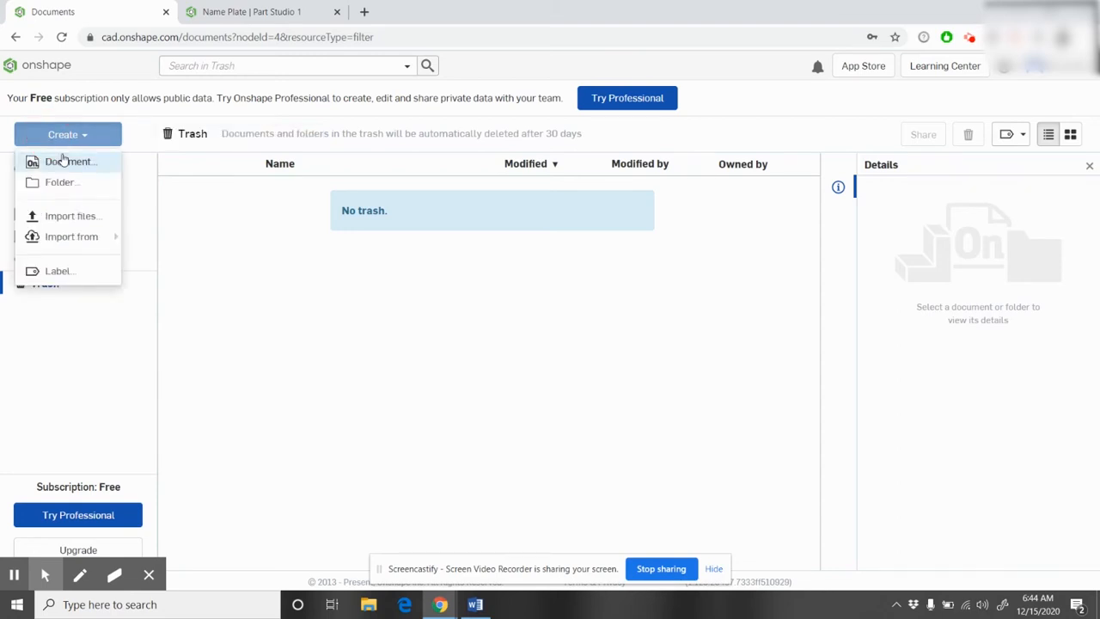
left_click(63, 160)
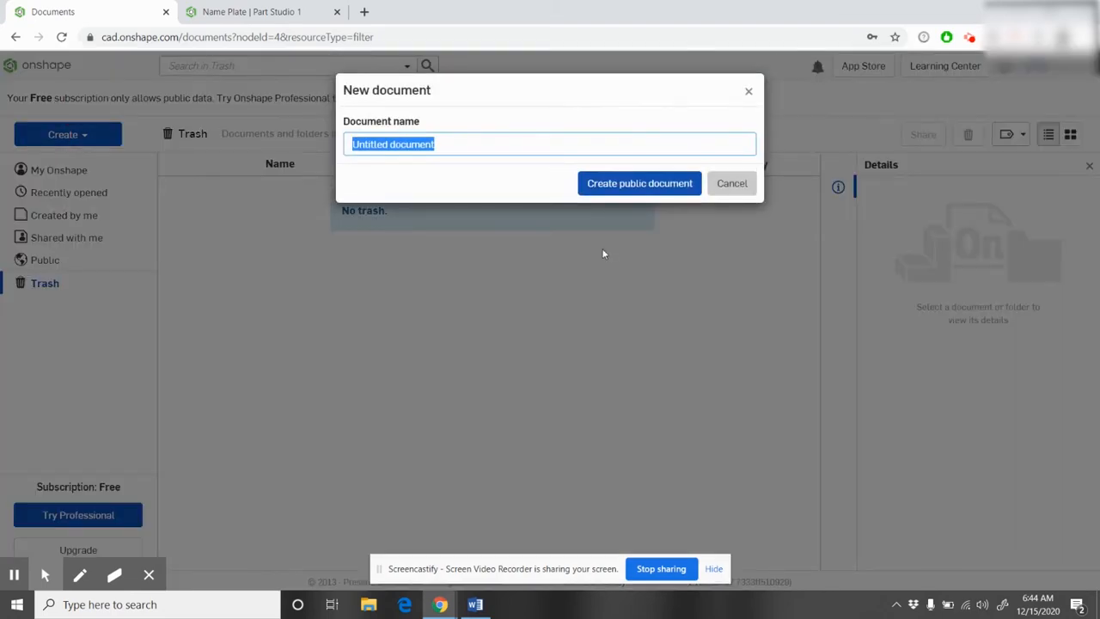
type("DDP Demo")
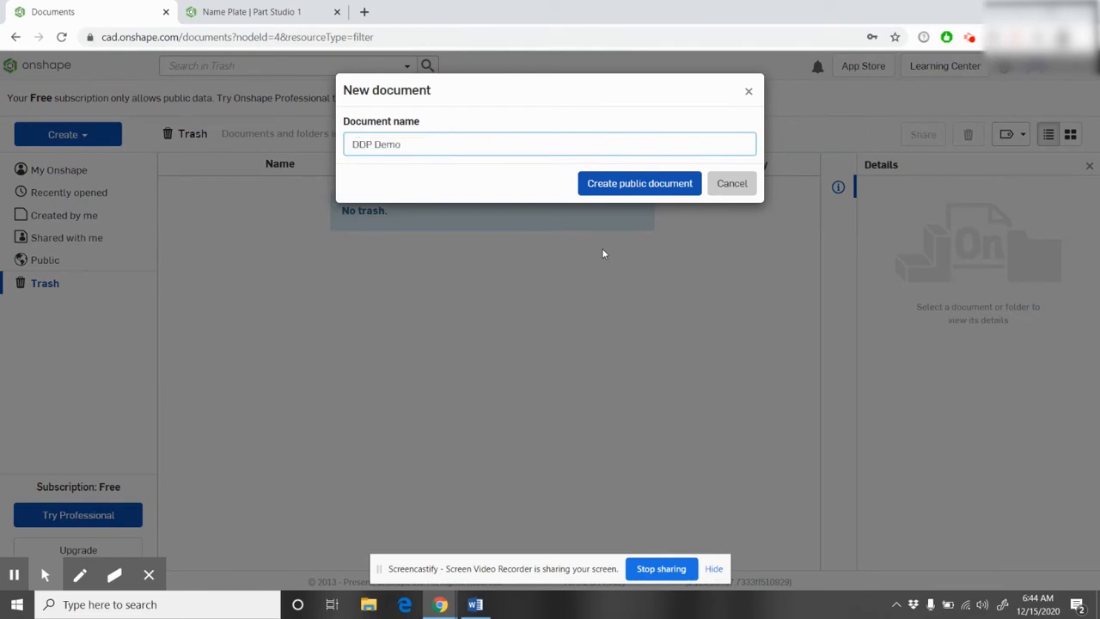
left_click(637, 194)
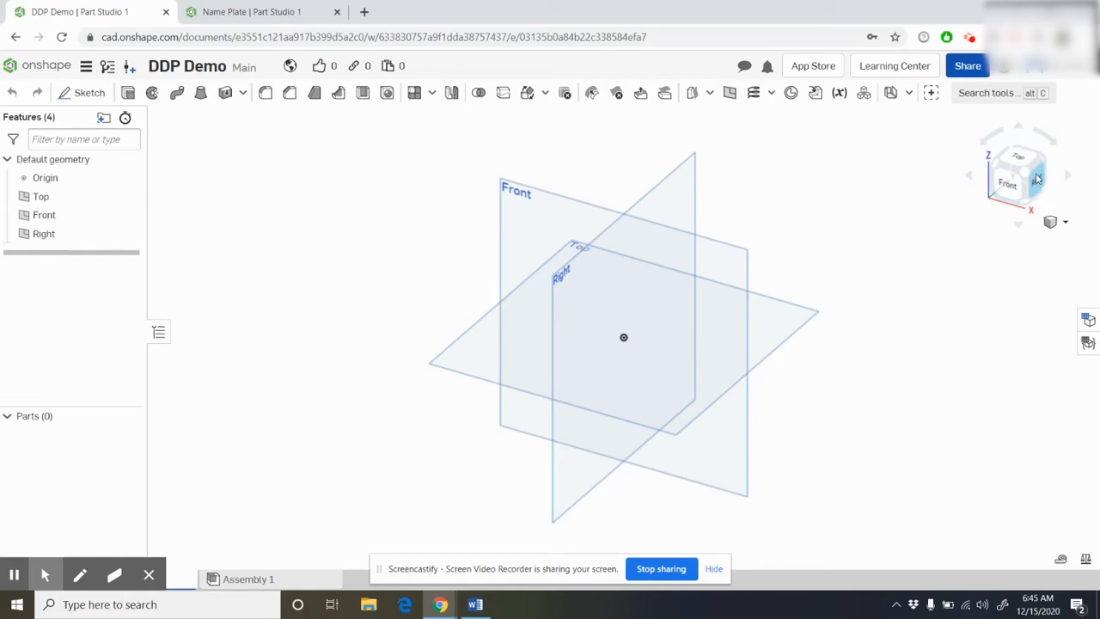
Examine the empty part studio's three default planes from several directions, and compare with the finished model in the Name Plate document.
mouse_move(1037, 179)
left_mouse_down()
mouse_move(888, 243)
mouse_move(1059, 157)
mouse_move(1005, 211)
mouse_move(1055, 176)
mouse_move(1042, 162)
left_mouse_up()
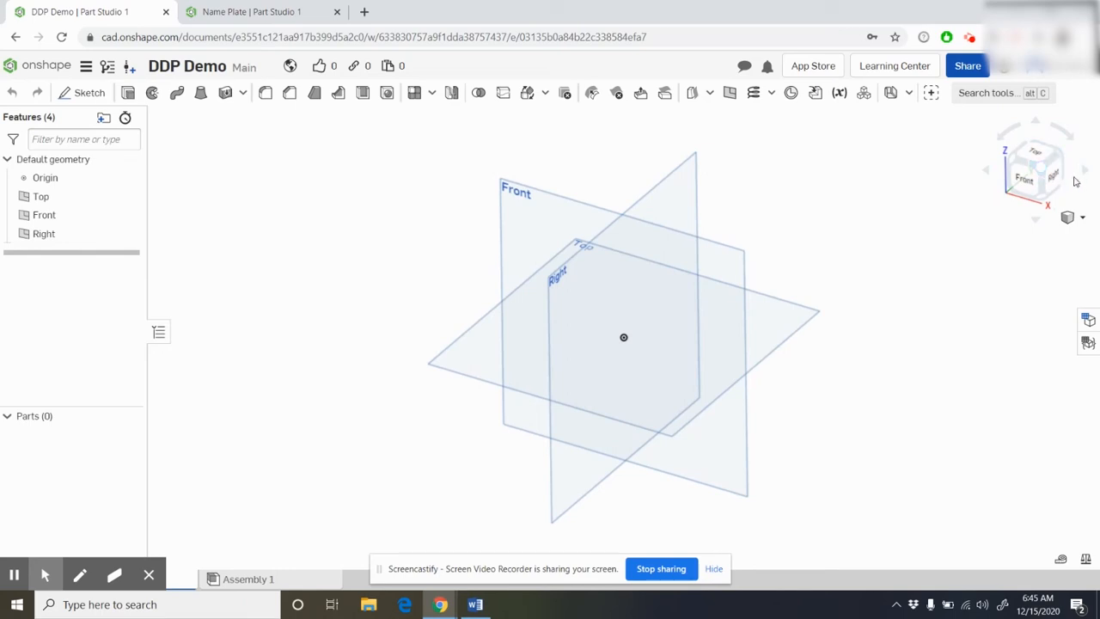
left_click(1083, 177)
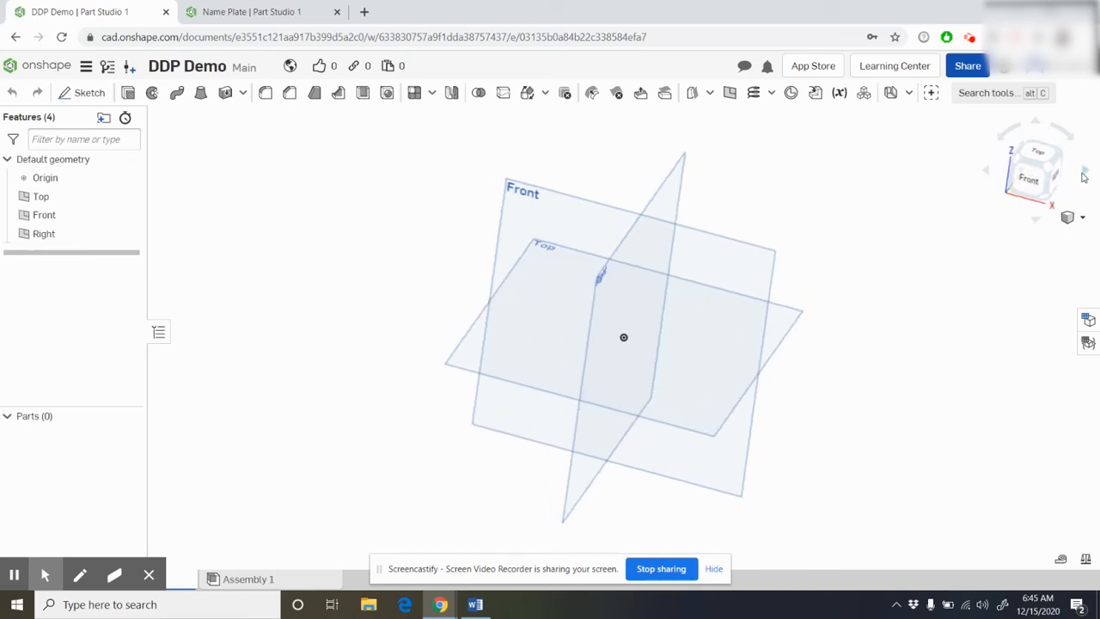
left_click(1064, 131)
left_click(1008, 131)
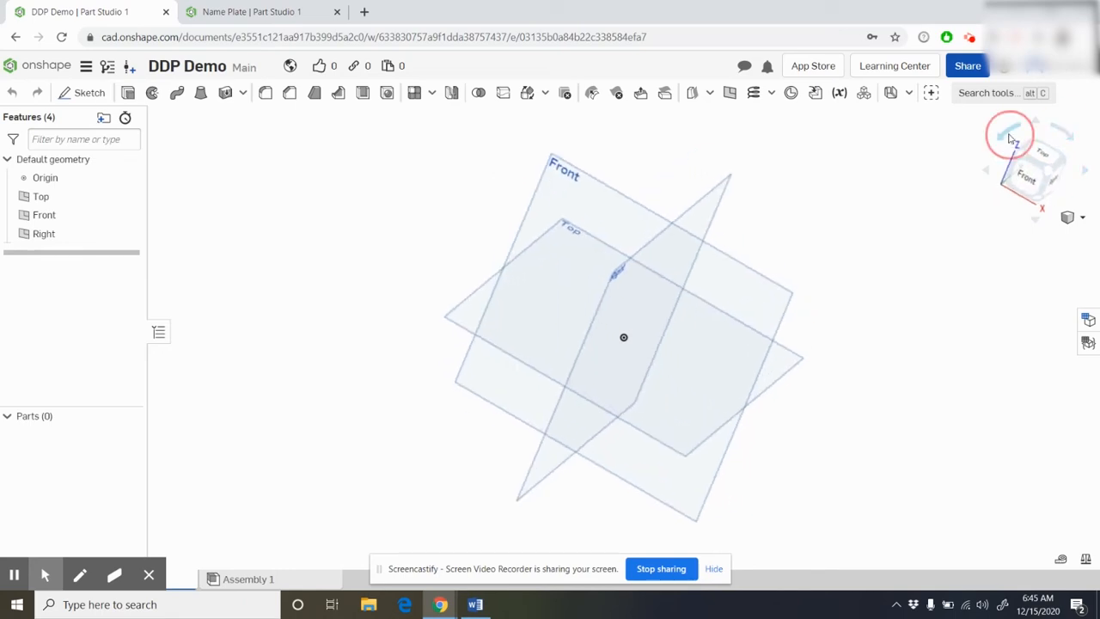
left_click_drag(1034, 180, 683, 141)
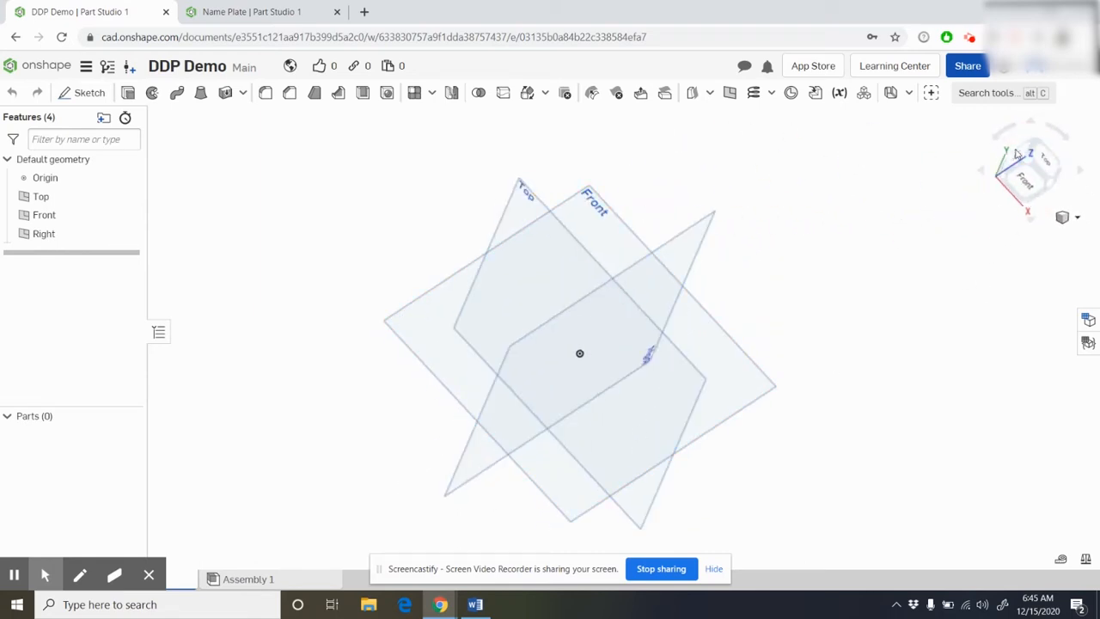
left_click(1051, 163)
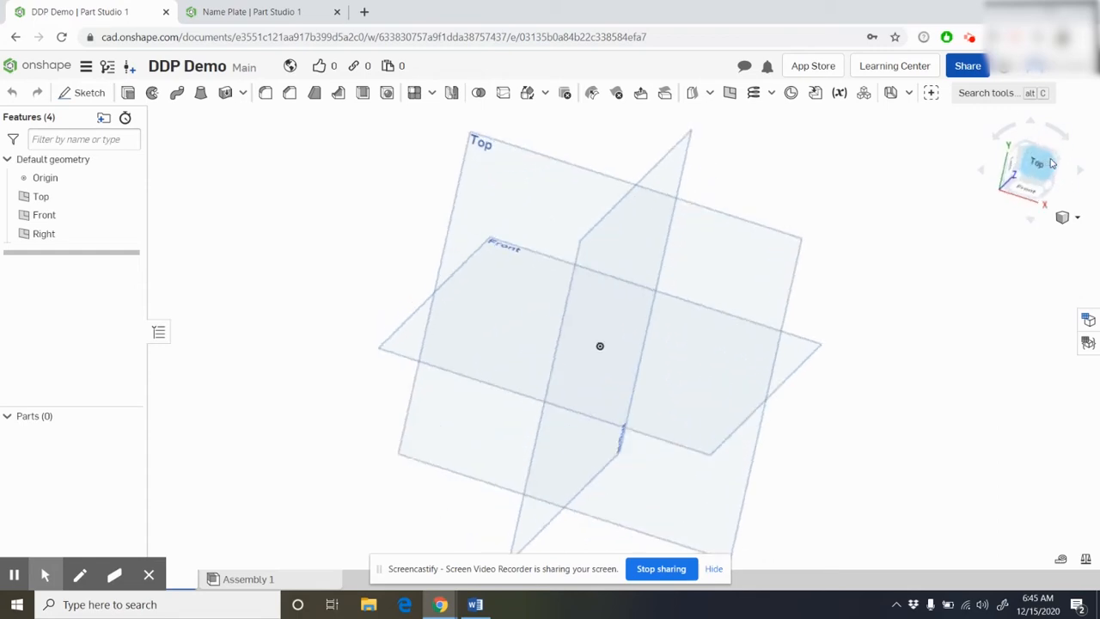
left_click(1051, 164)
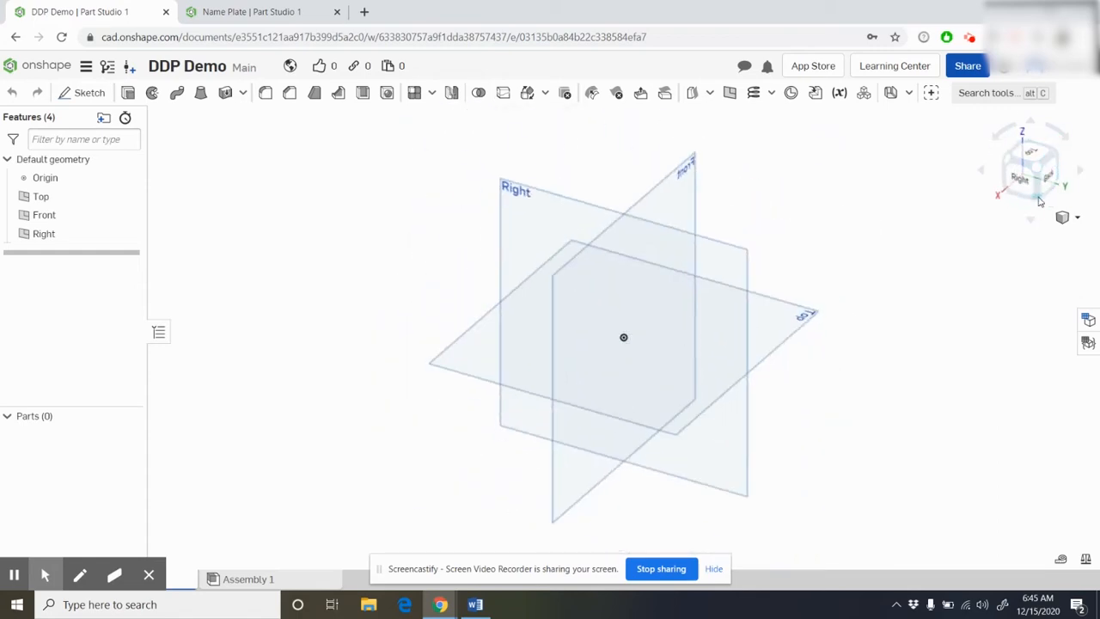
left_click(1023, 168)
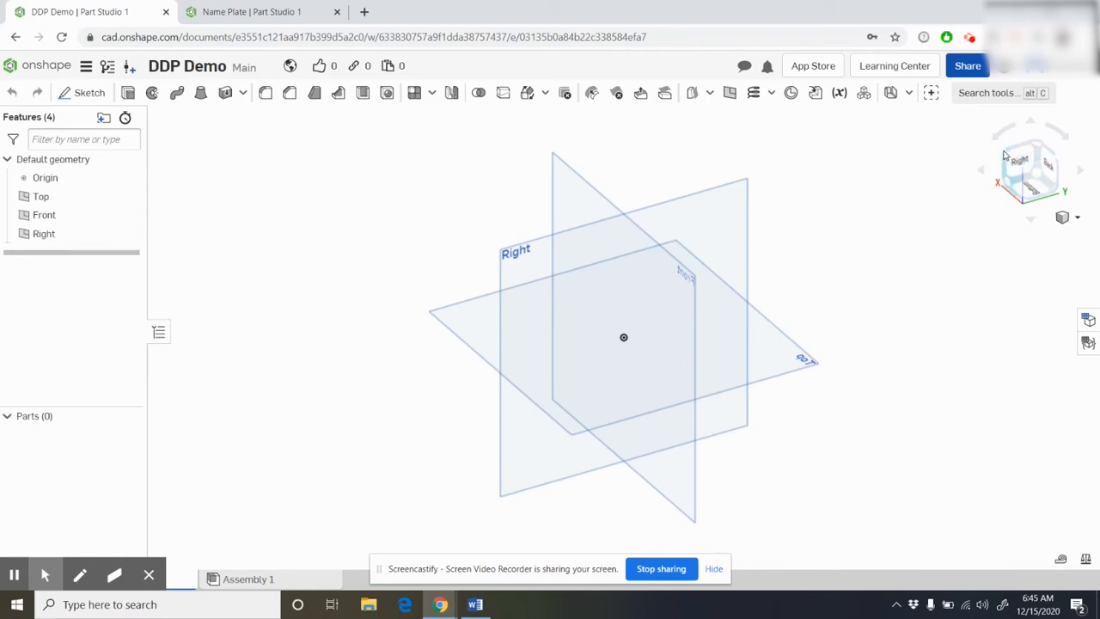
left_click(1024, 166)
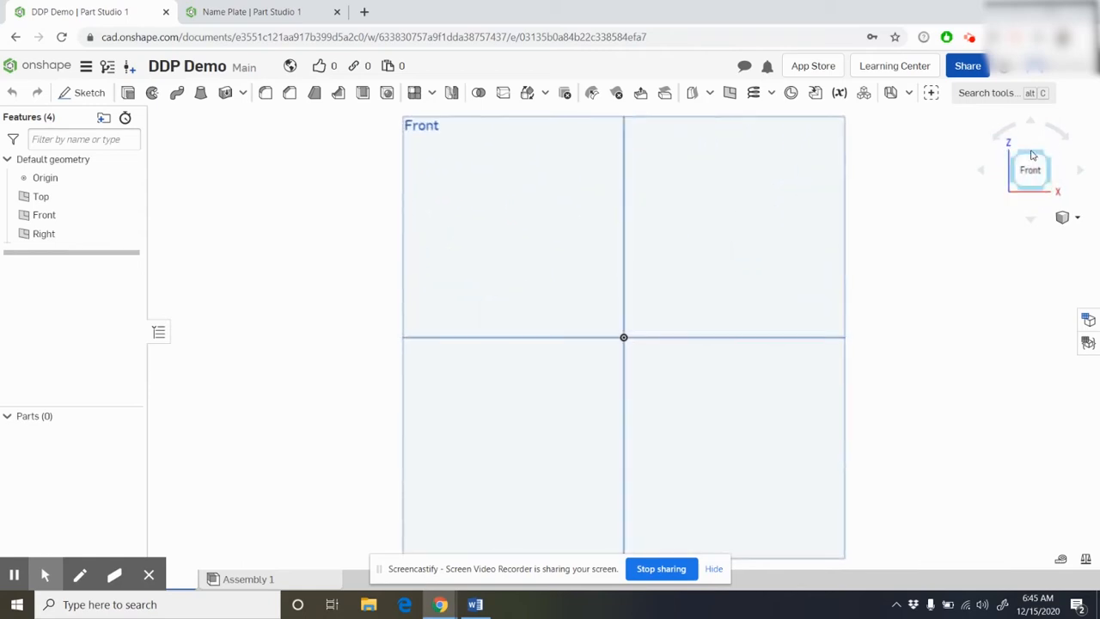
left_click(1026, 163)
left_click(1031, 169)
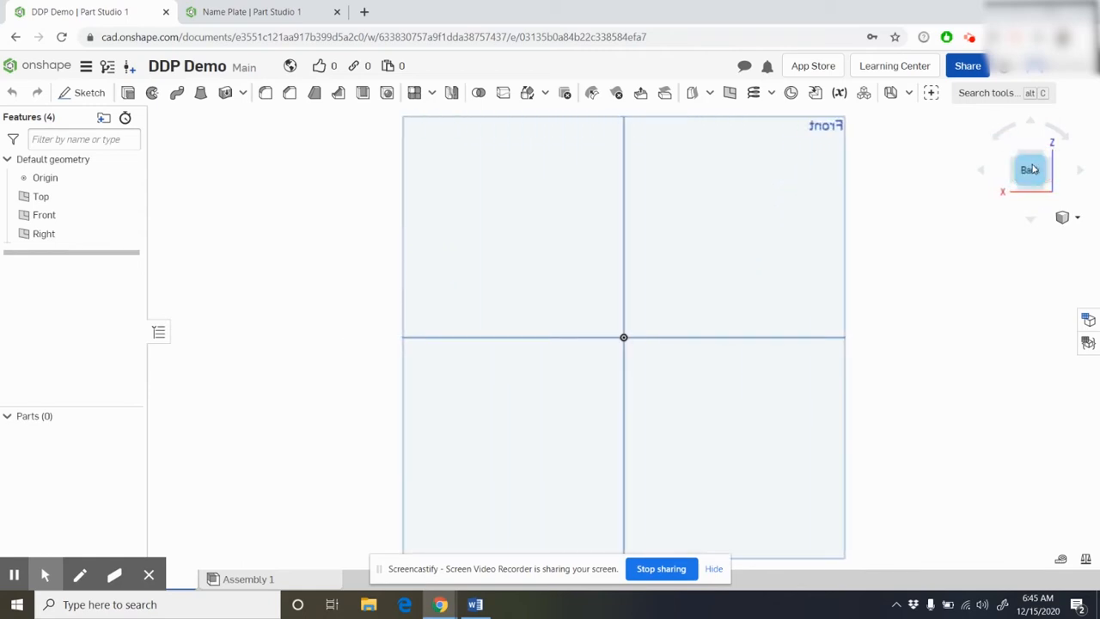
left_click(1034, 168)
left_click(1017, 170)
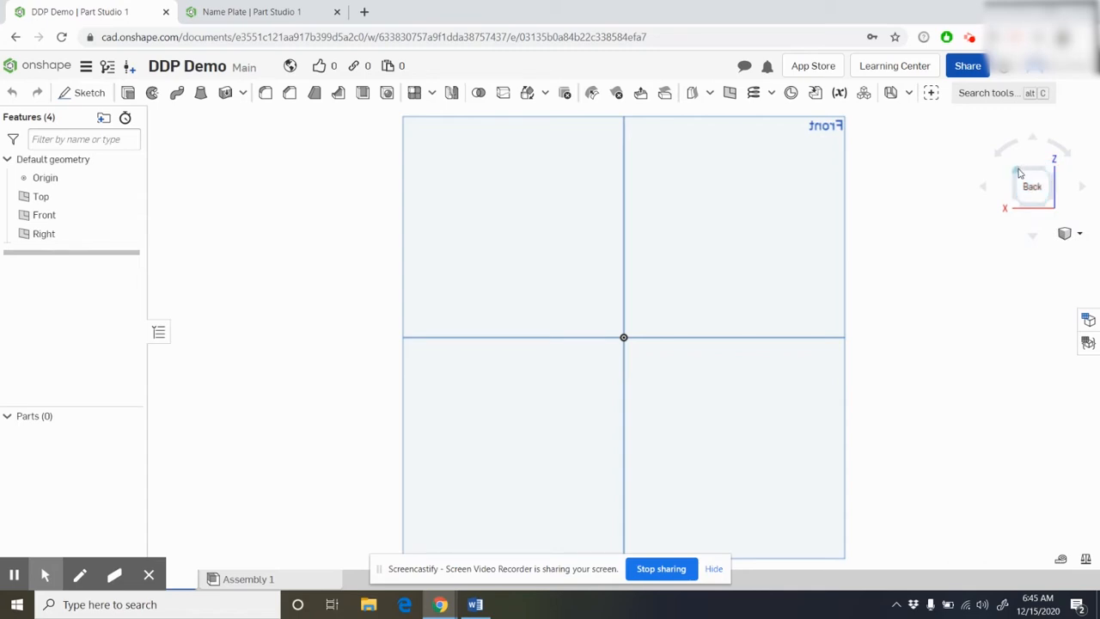
left_click(1012, 178)
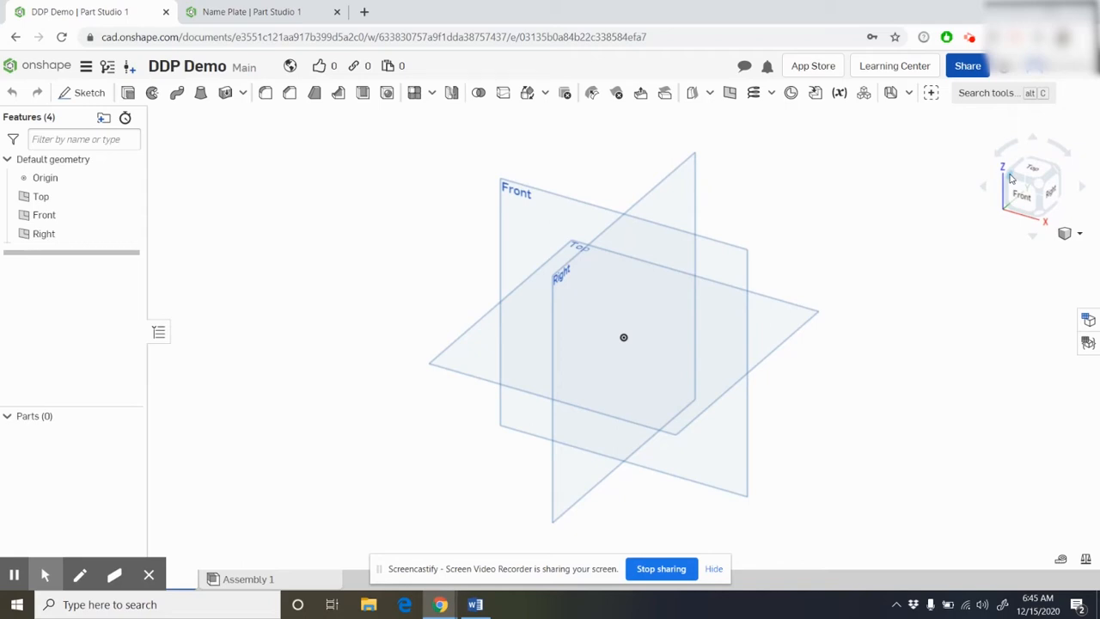
left_click(263, 8)
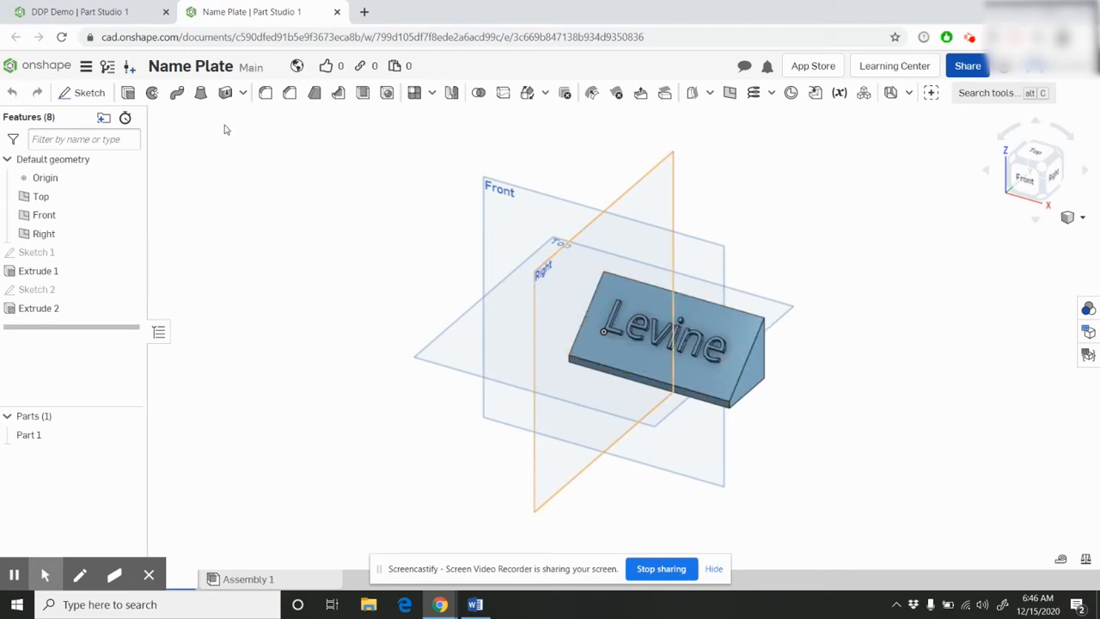
left_click(90, 6)
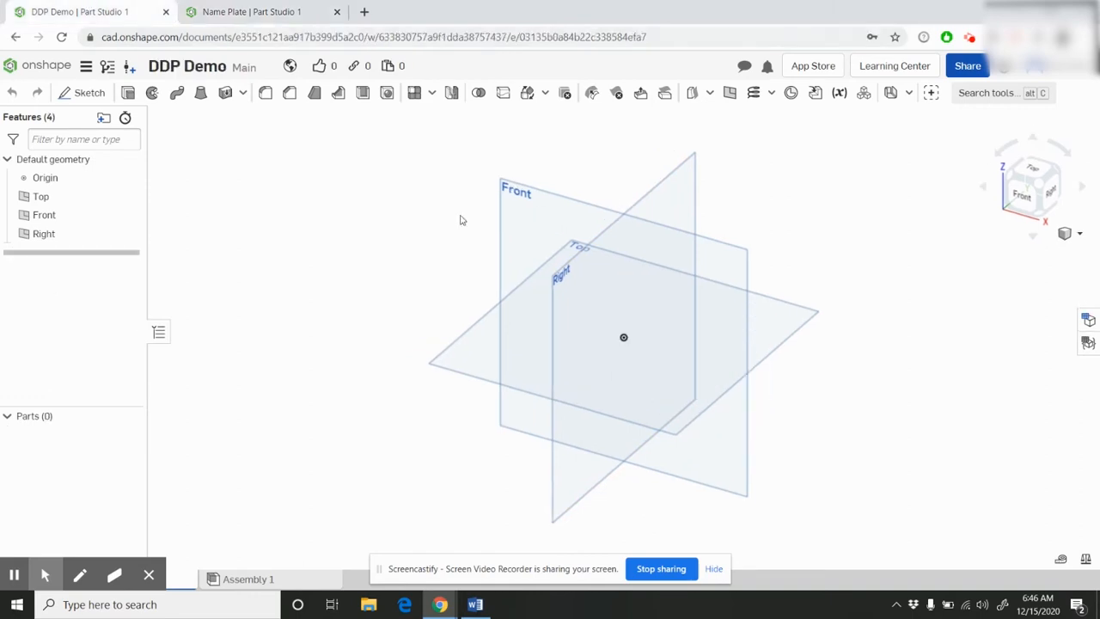
Start a new sketch on the Right plane and face that plane straight on.
left_click(82, 93)
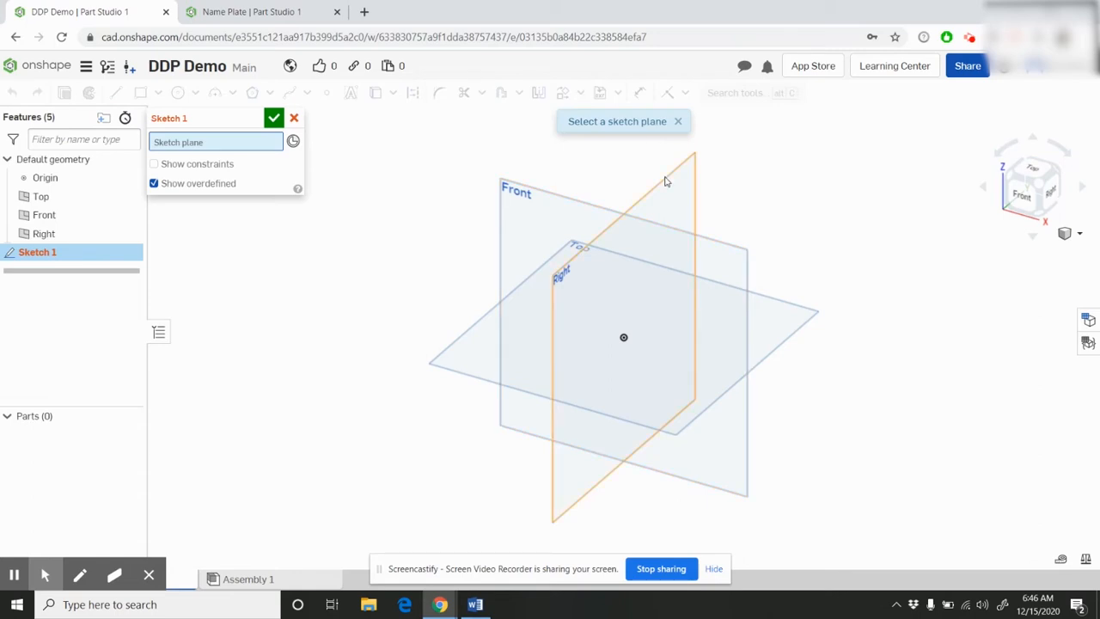
left_click(554, 308)
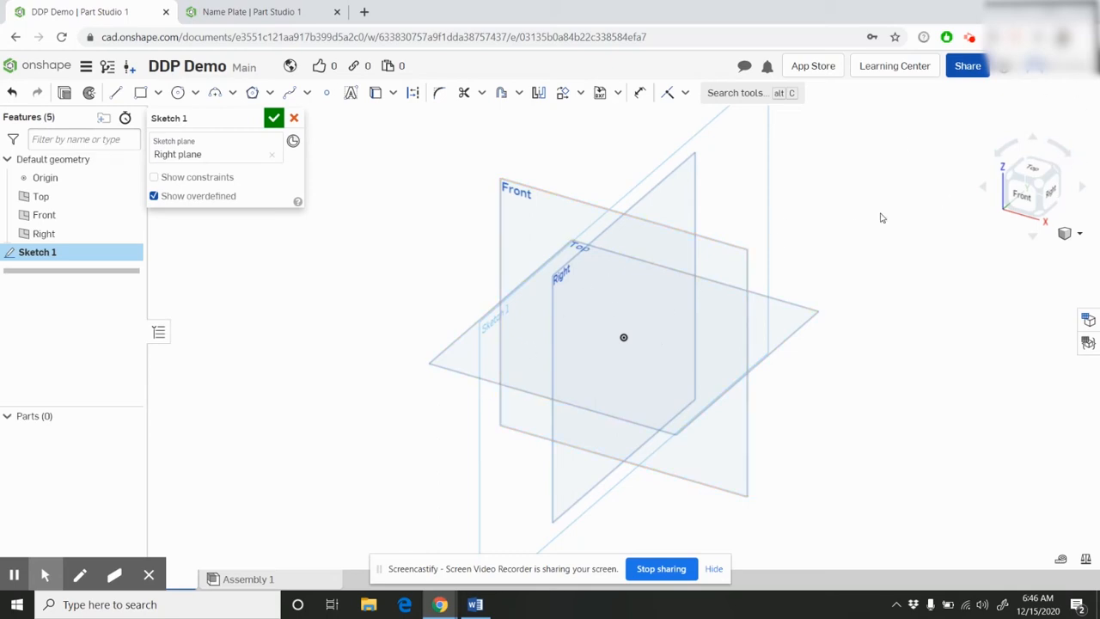
left_click(1051, 196)
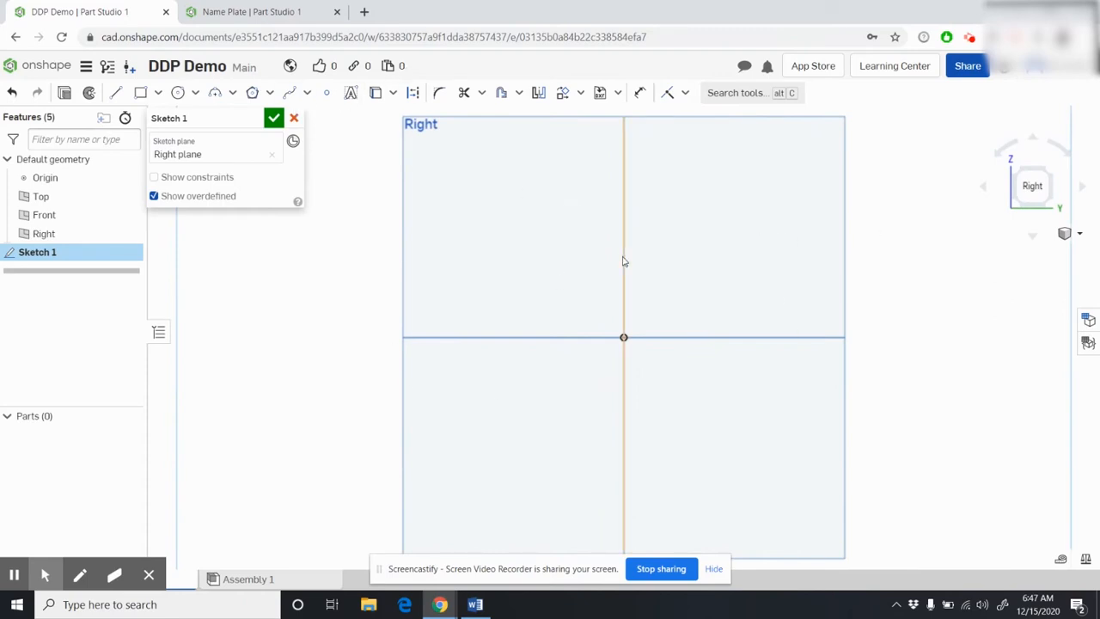
scroll(624, 260, "up", 2)
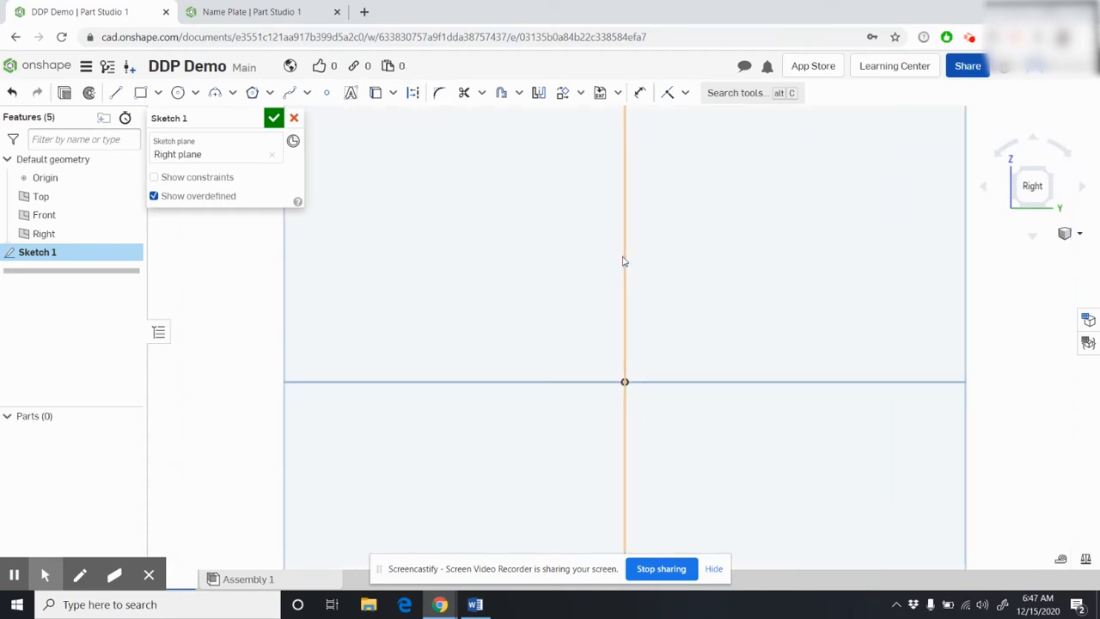
Sketch a closed five-line wedge profile from the origin: base about 1.54 in, front edge 0.27, slope 1.83, top edge 0.2, vertical back edge 1.52.
left_click(116, 94)
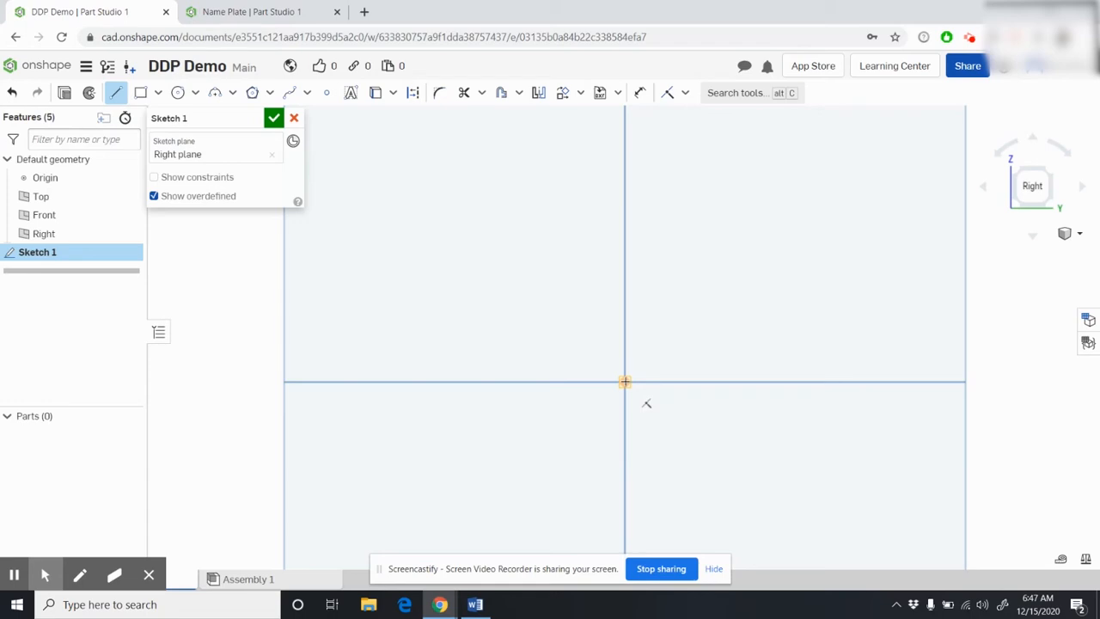
left_click(625, 381)
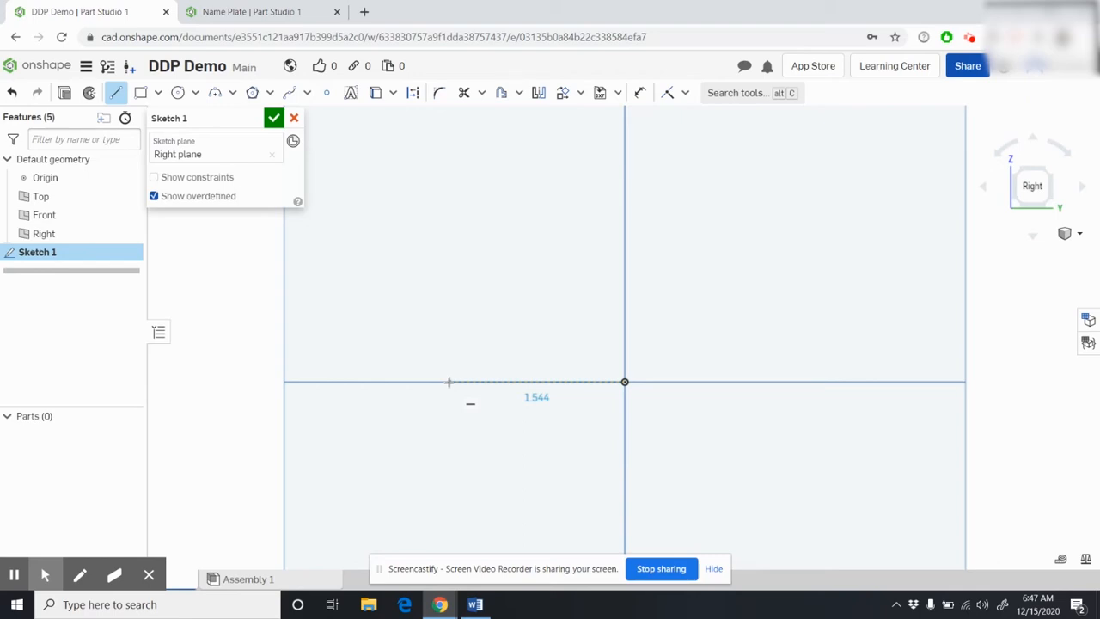
left_click(448, 381)
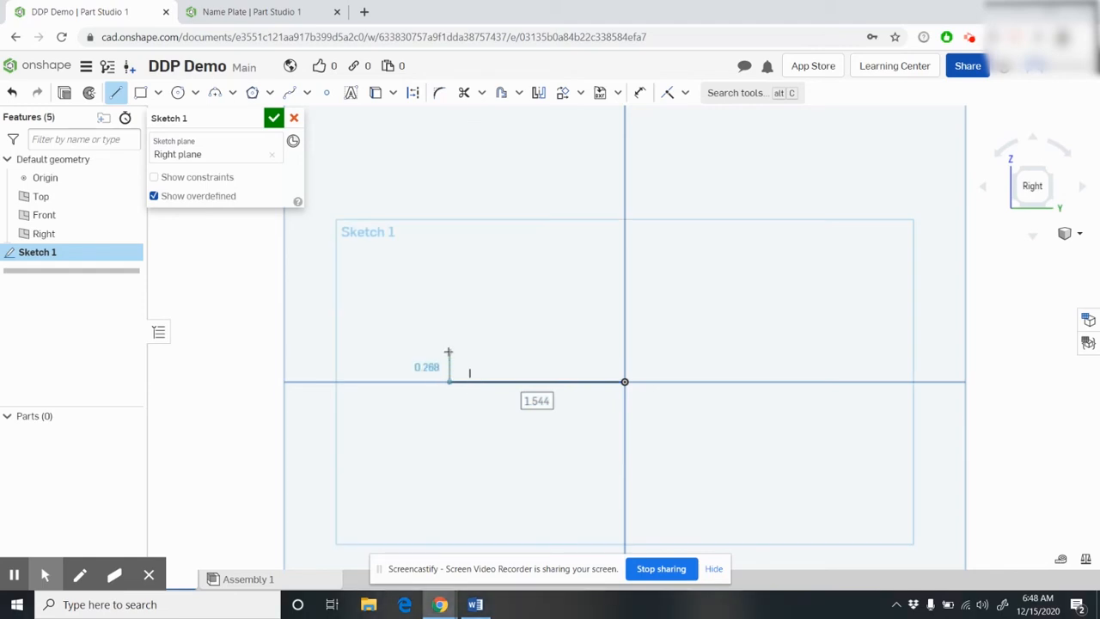
left_click(448, 352)
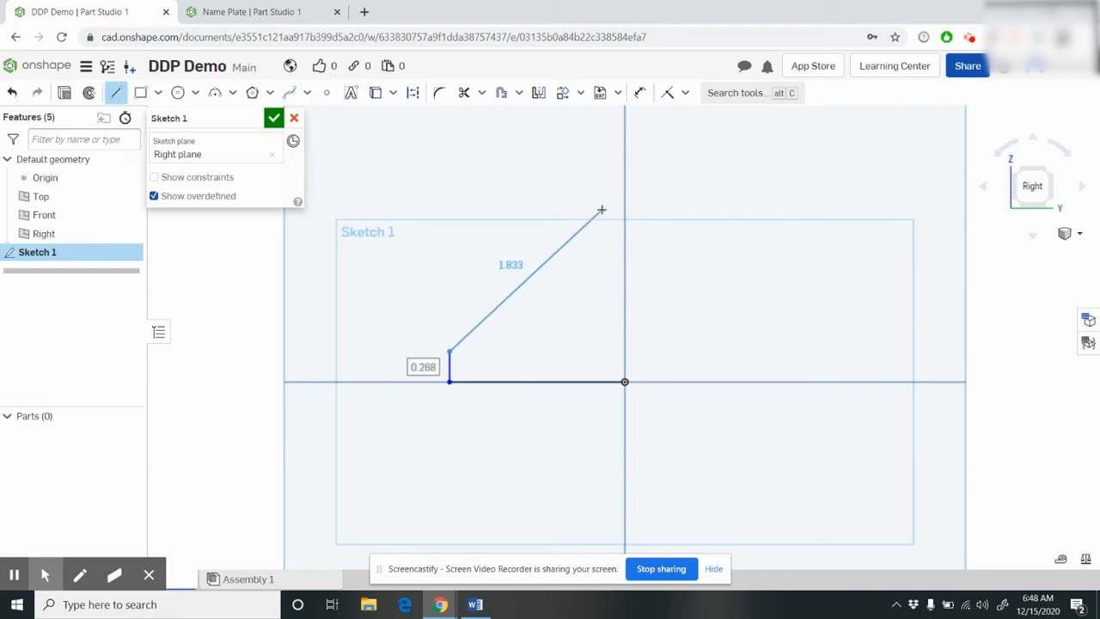
left_click(602, 210)
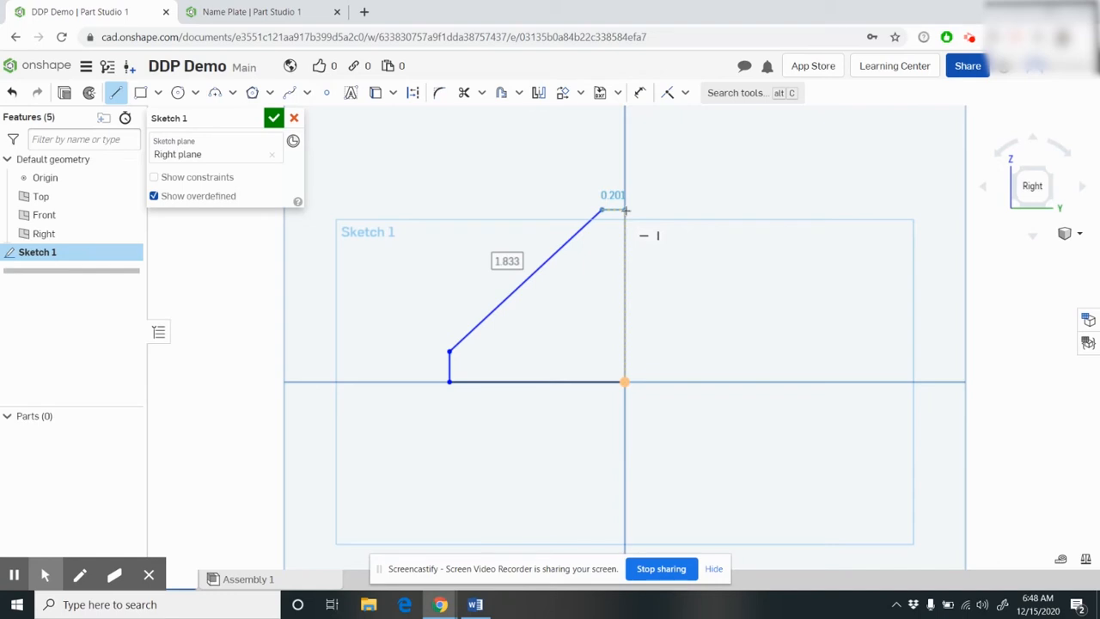
left_click(625, 210)
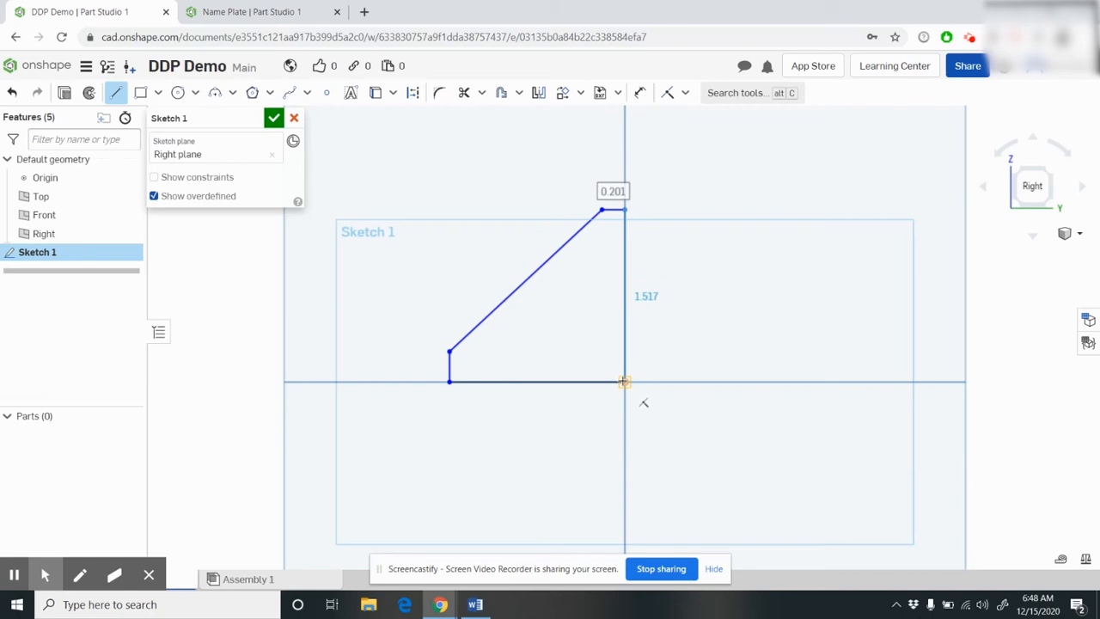
left_click(625, 381)
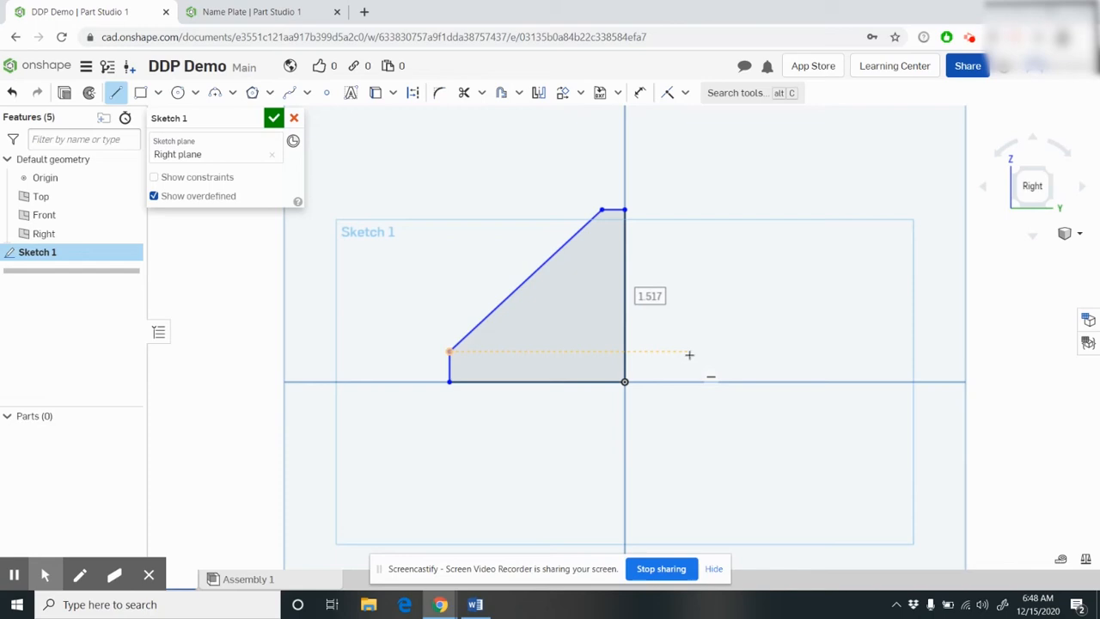
Dimension the profile's vertical back edge to 1.5 in.
left_click(643, 97)
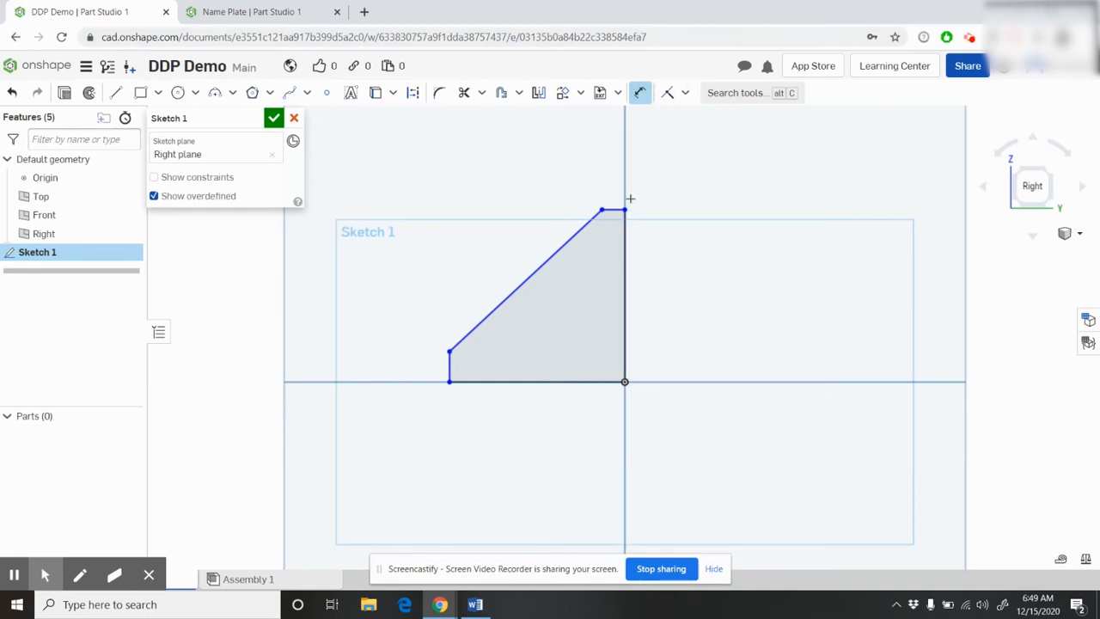
left_click(623, 275)
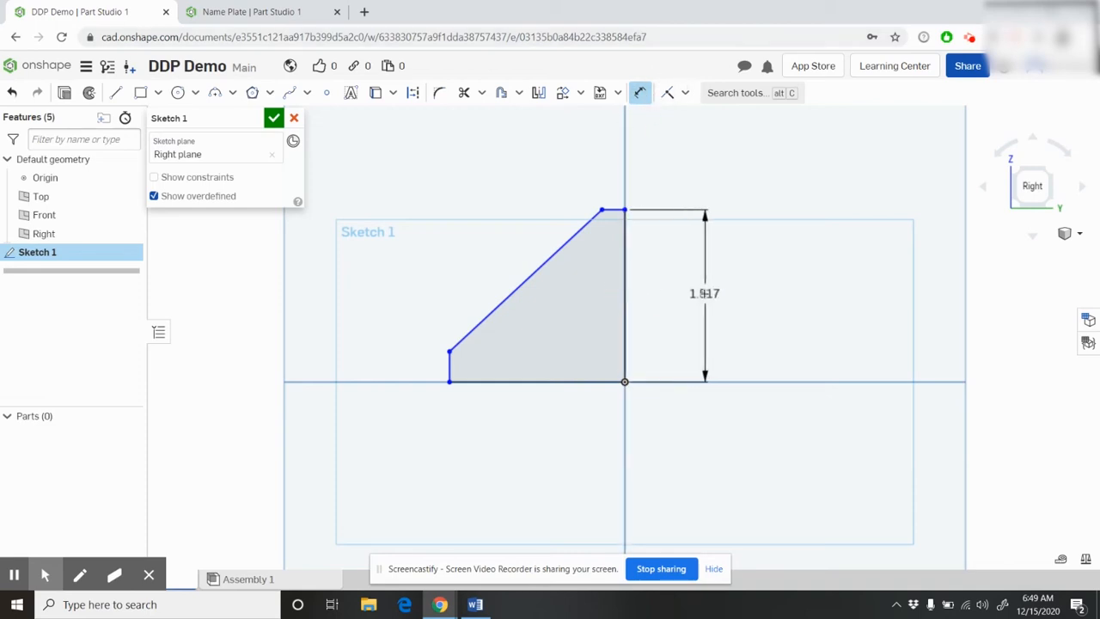
left_click(702, 293)
type("1.5")
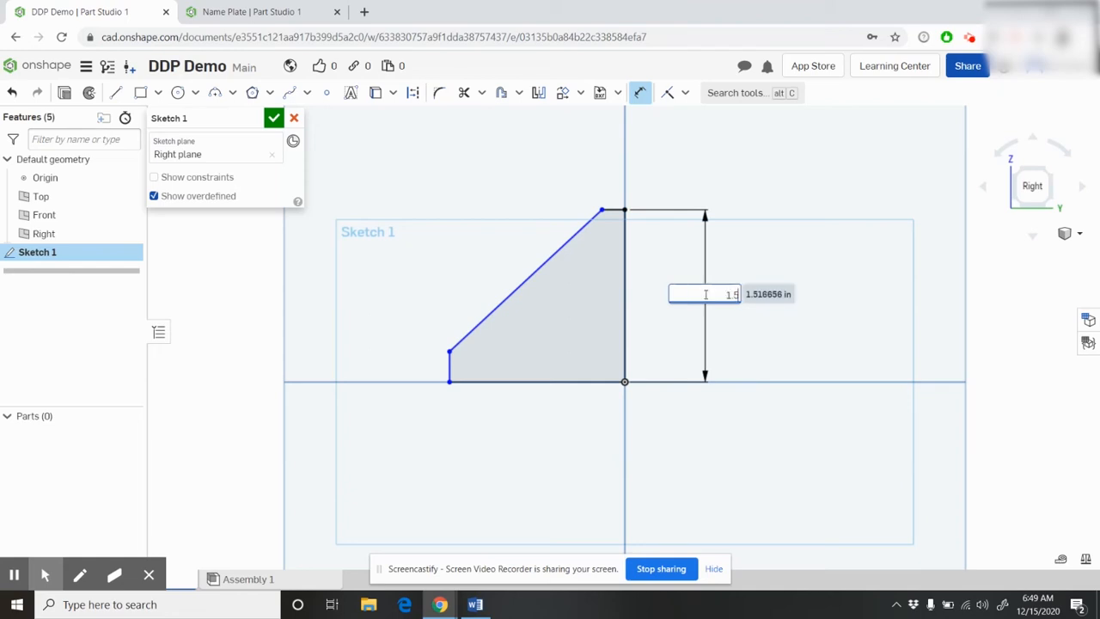
key("Return")
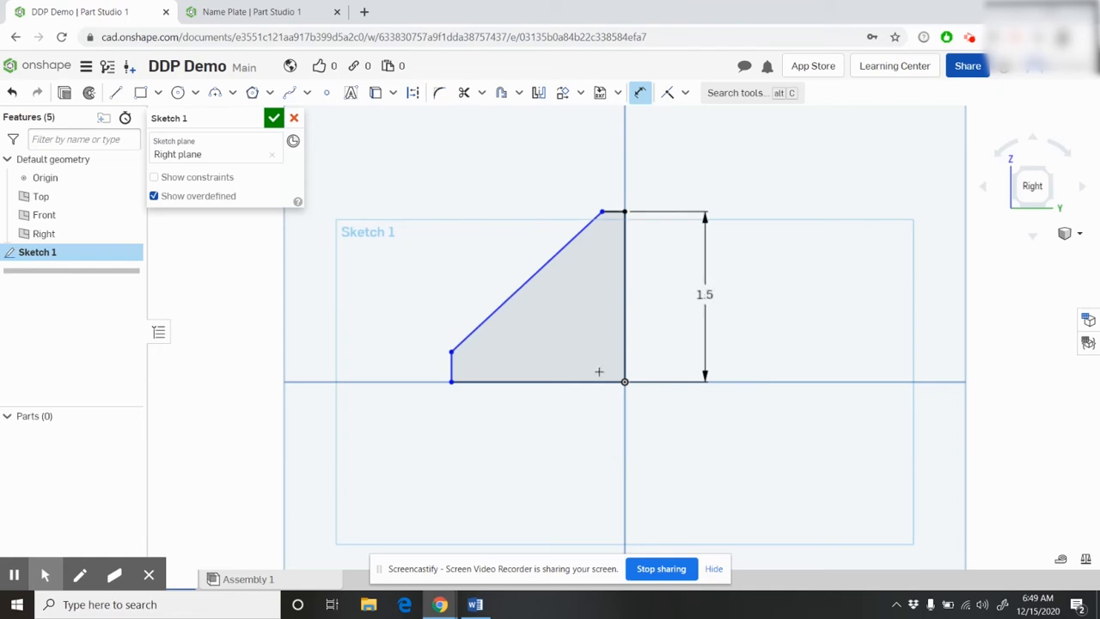
Dimension the profile's horizontal base line to 1.5 in.
left_click(589, 381)
left_click(575, 449)
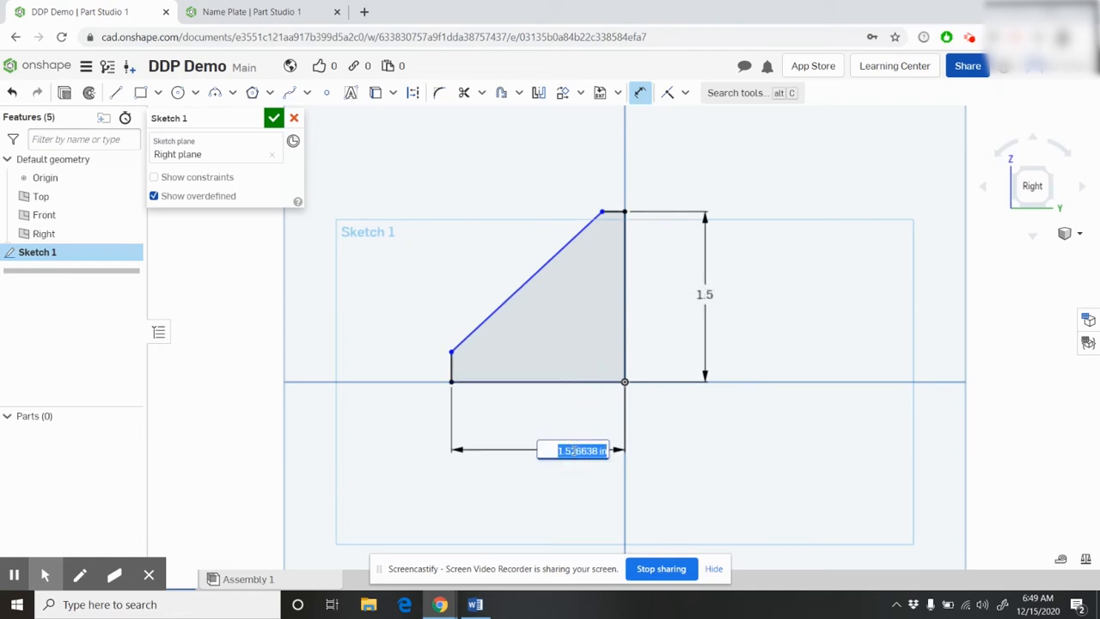
type("1.5")
key("Return")
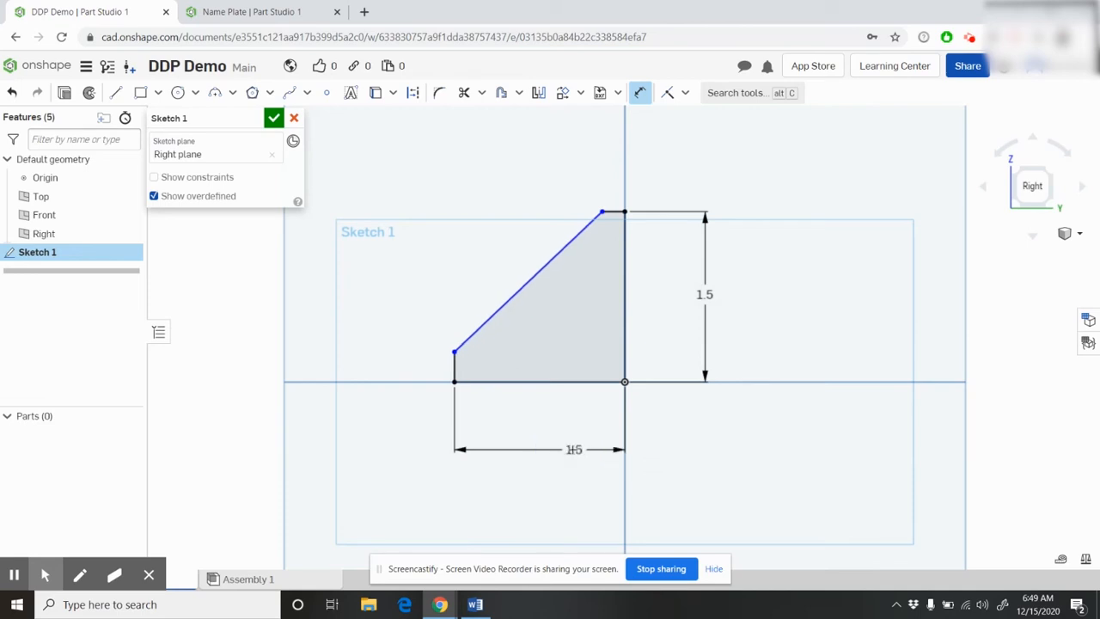
Dimension the profile's short vertical front edge to 0.25 in.
left_click(451, 367)
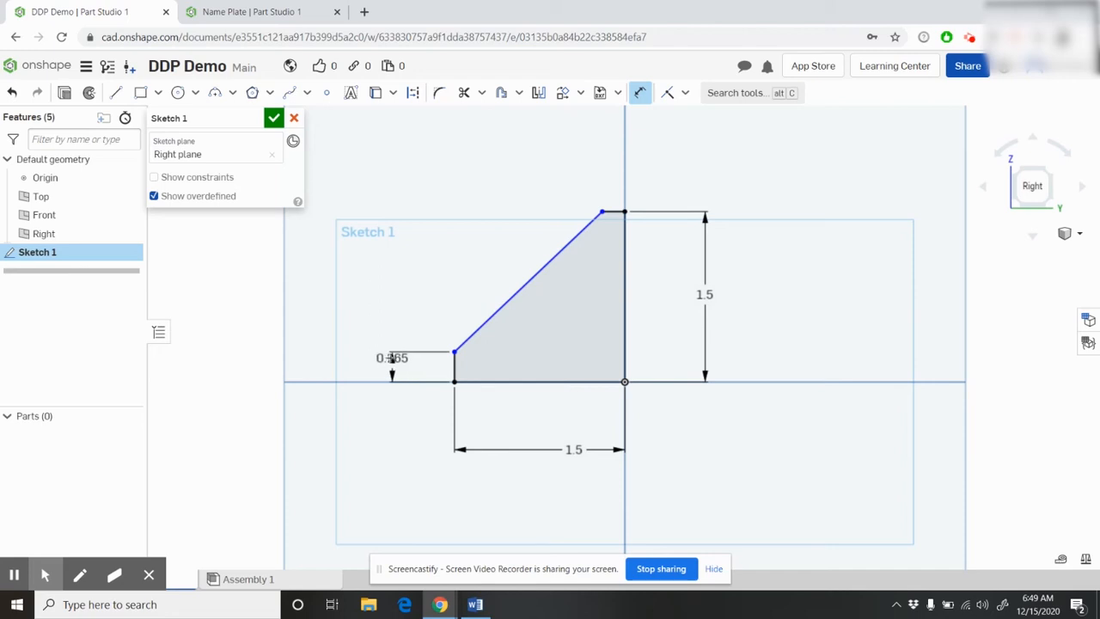
left_click(368, 339)
type("0.25")
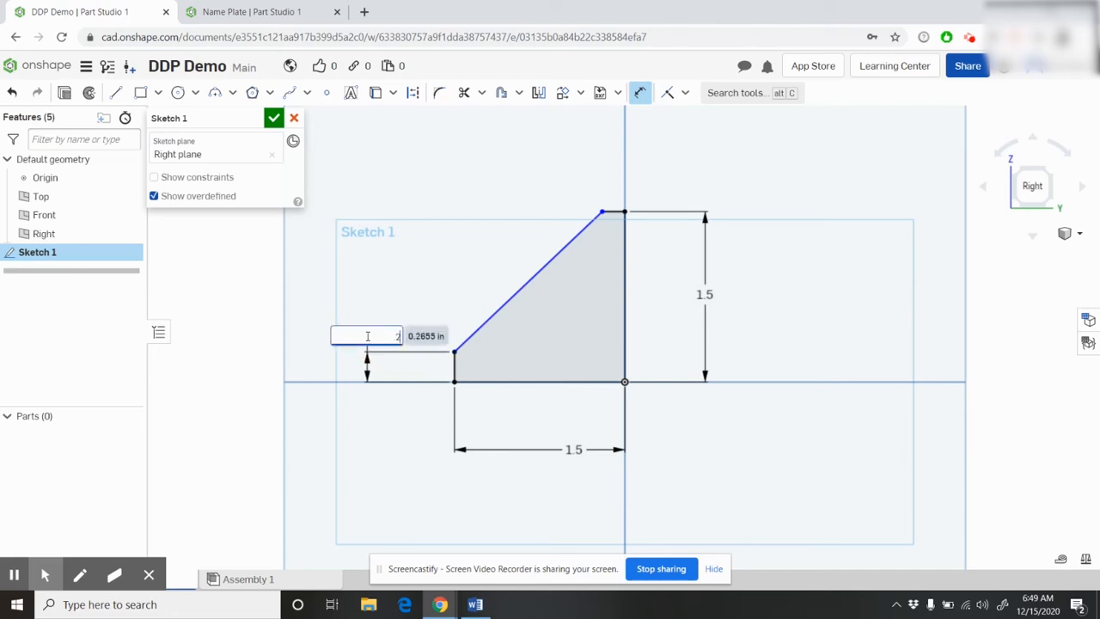
key("Return")
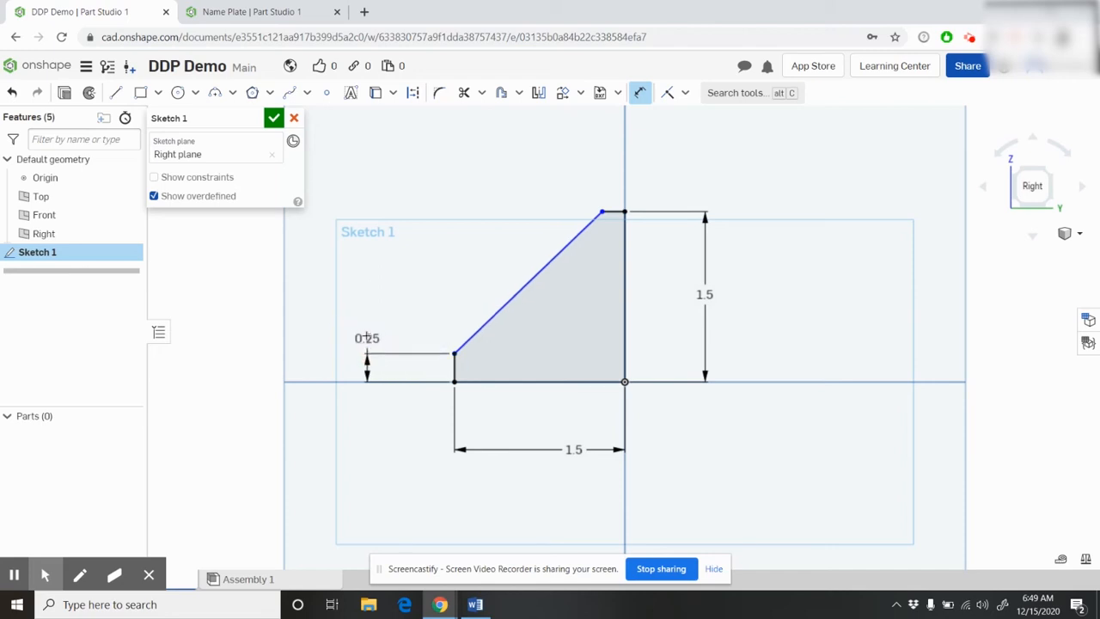
Dimension the profile's short horizontal top edge to 0.25 in.
left_click(613, 212)
left_click(557, 188)
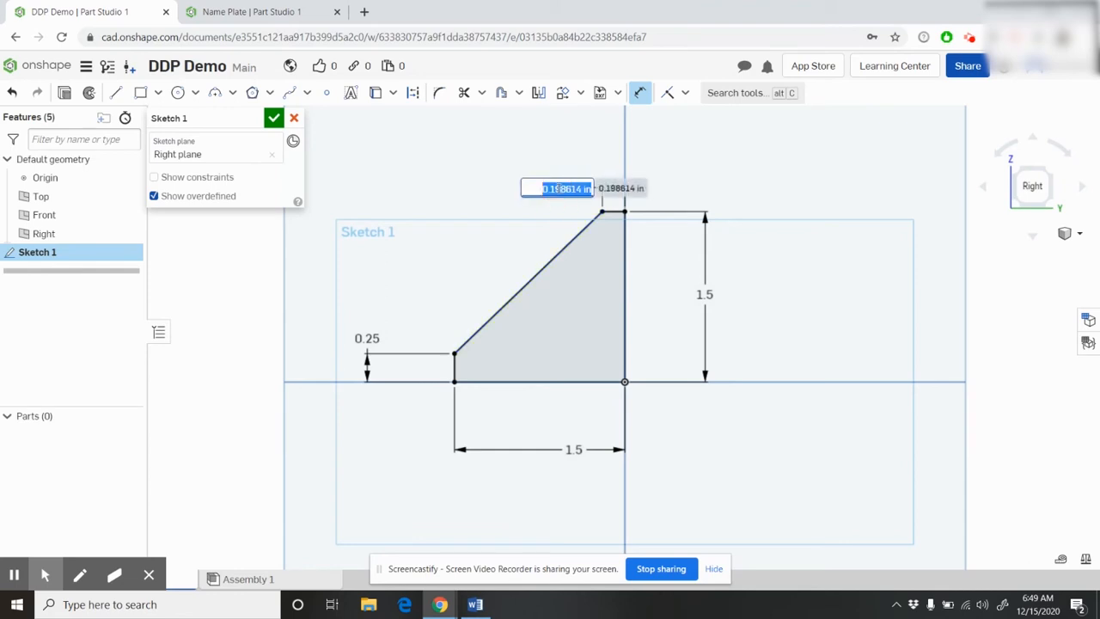
key("Return")
type("0.25")
key("Return")
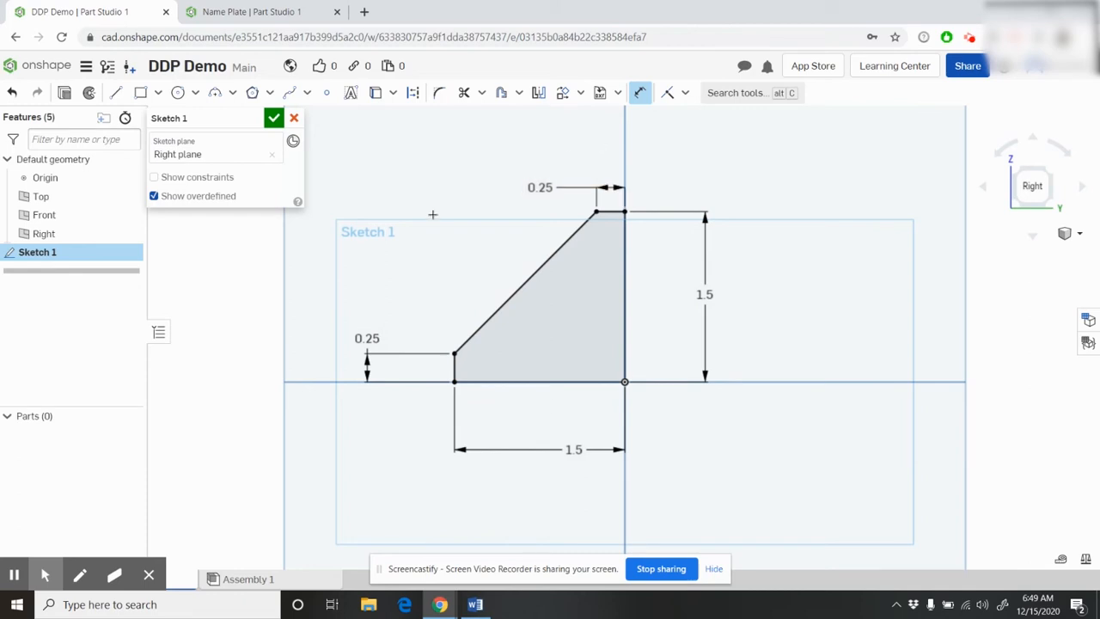
Try to dimension the profile's sloped edge to 5 in.
left_click(487, 318)
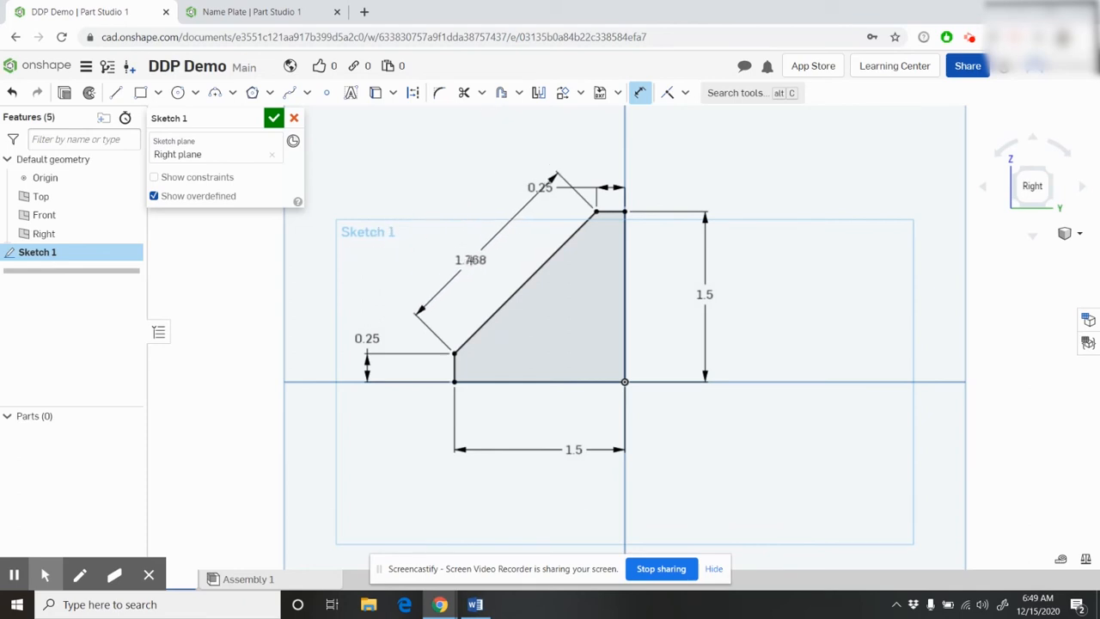
left_click(468, 262)
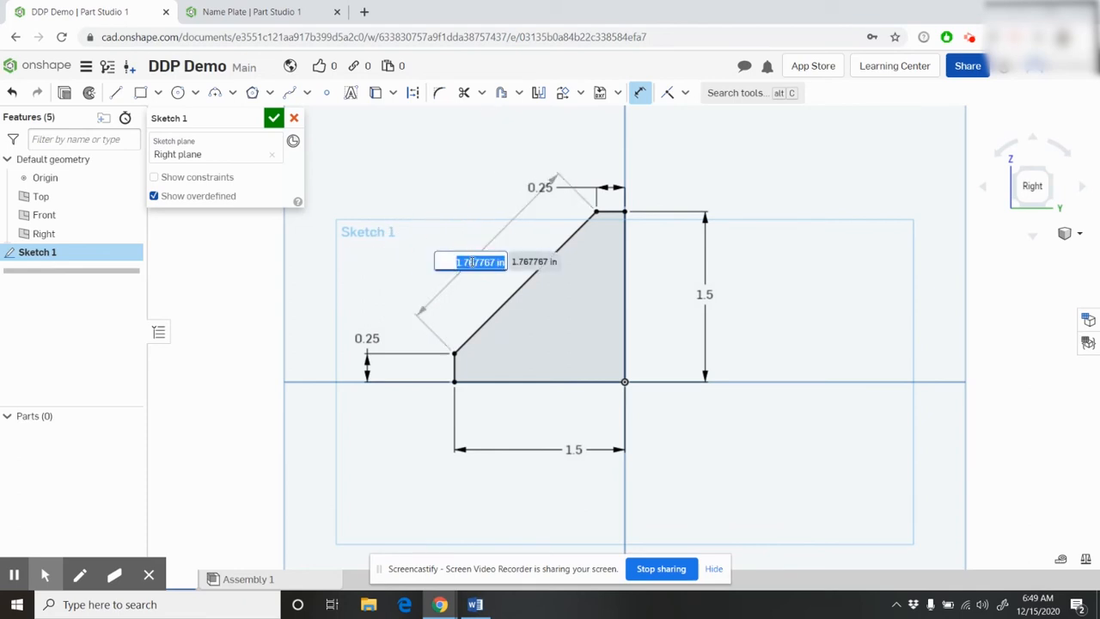
type("2")
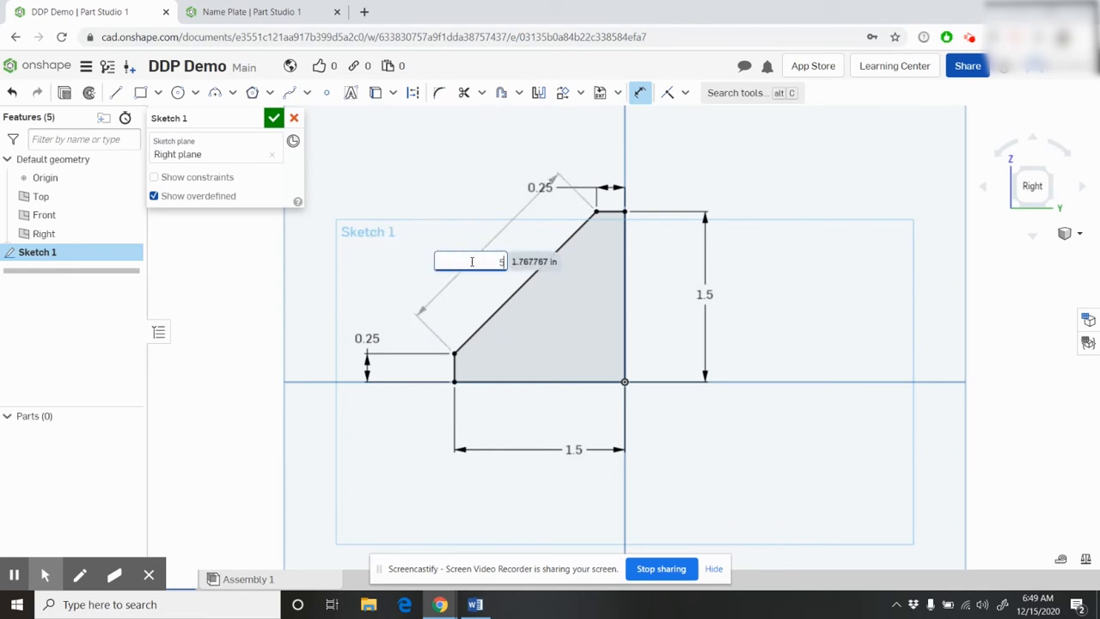
key("Return")
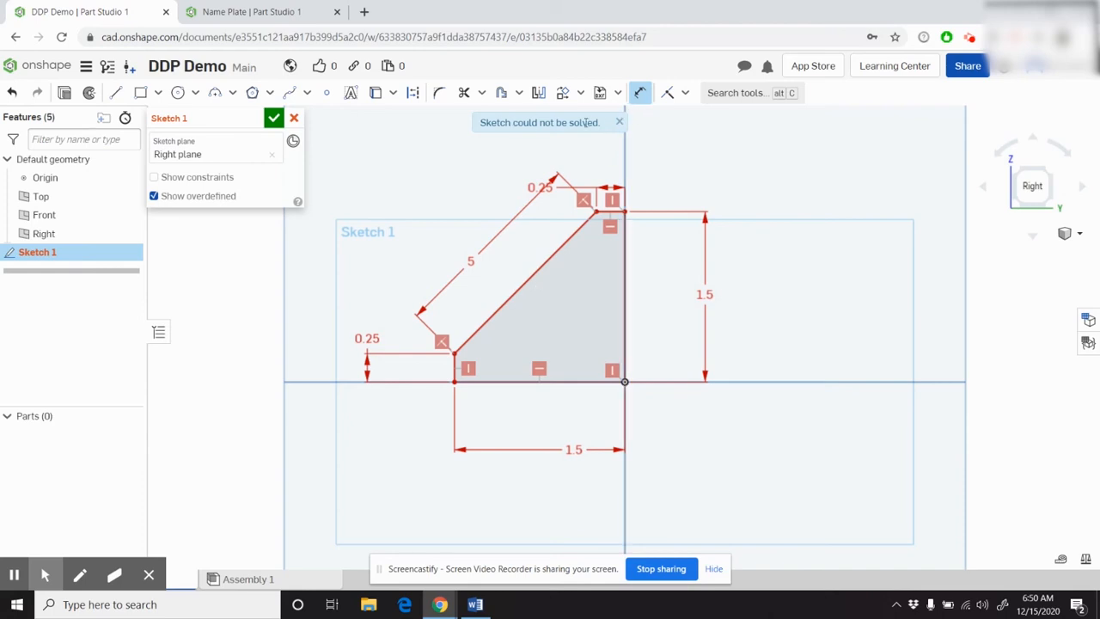
Dismiss the sketch message and delete the 5 in dimension from the sloped edge.
left_click(618, 123)
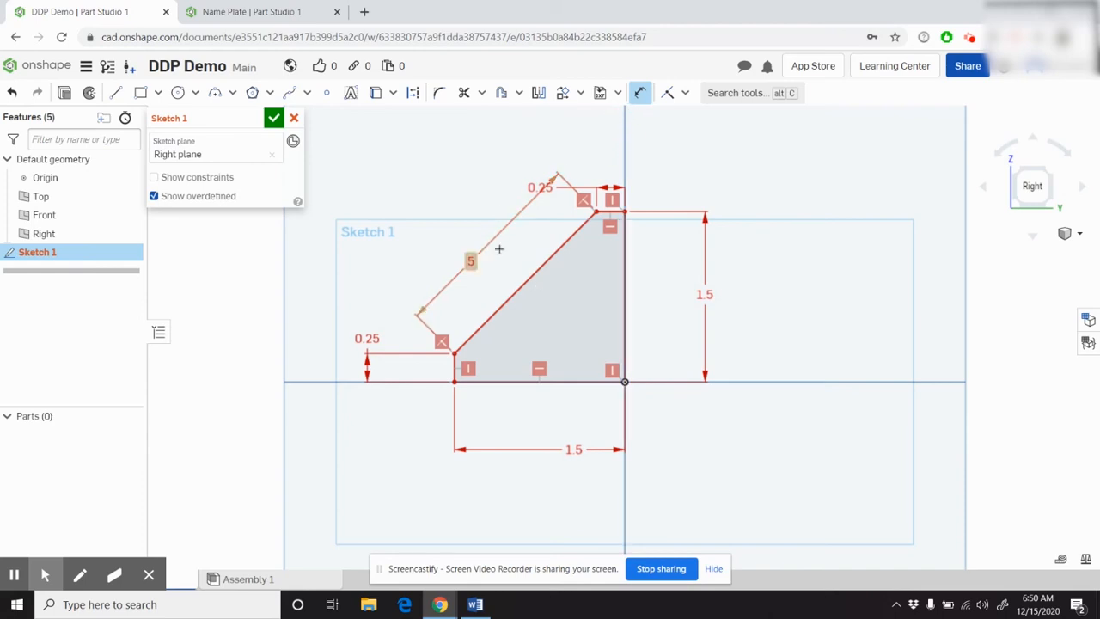
left_click(431, 262)
left_click(474, 261)
key("Delete")
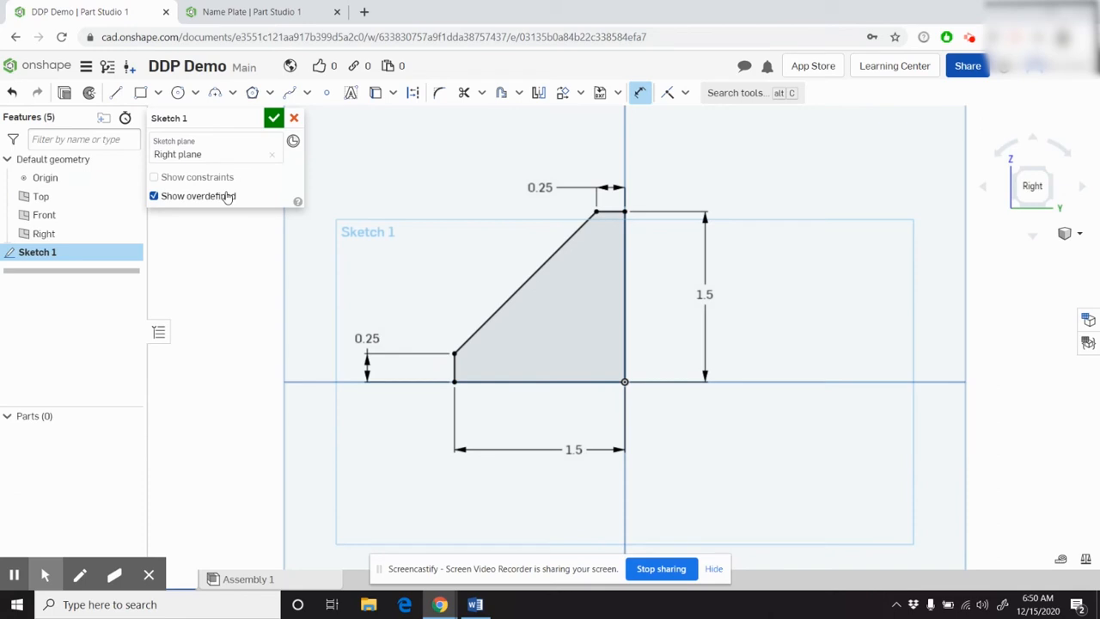
Show the profile's sketch constraints, hide them again, and finish the sketch.
left_click(153, 177)
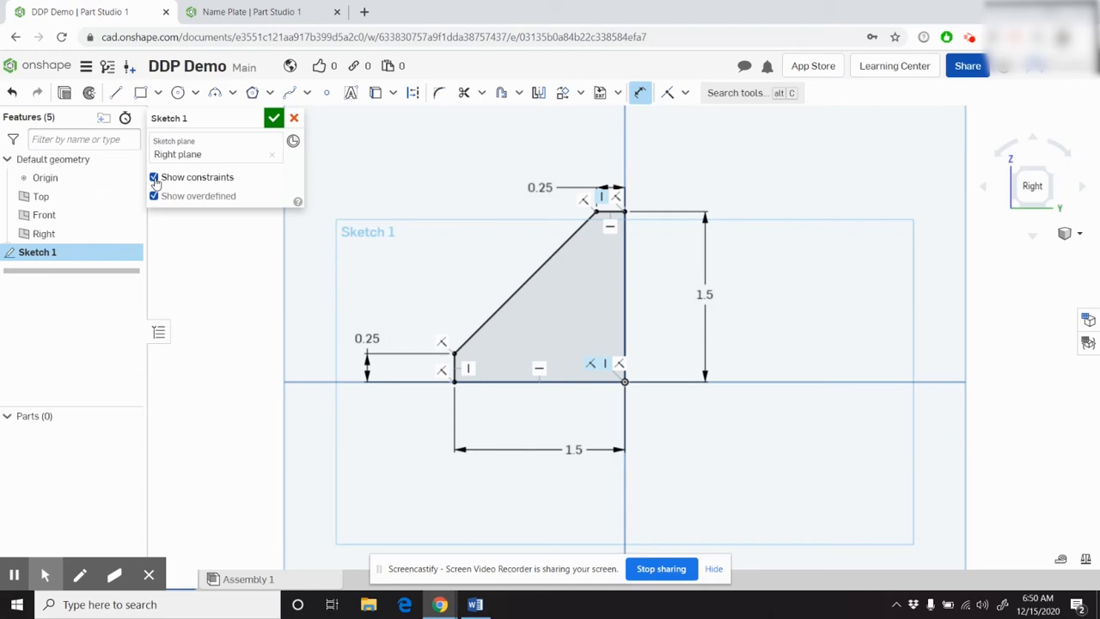
left_click(154, 178)
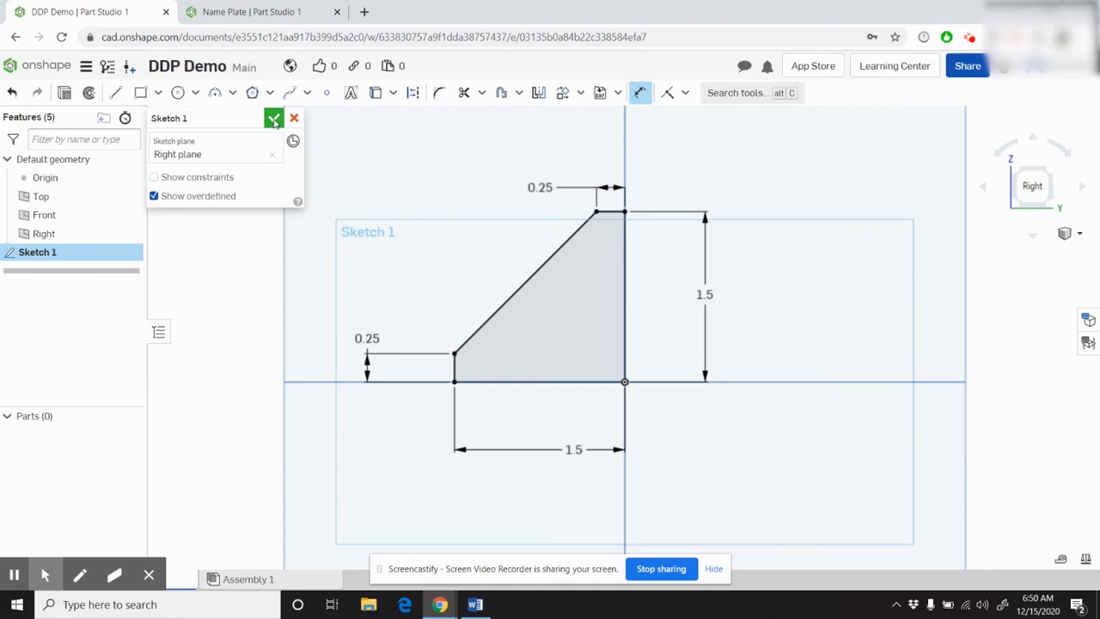
left_click(273, 119)
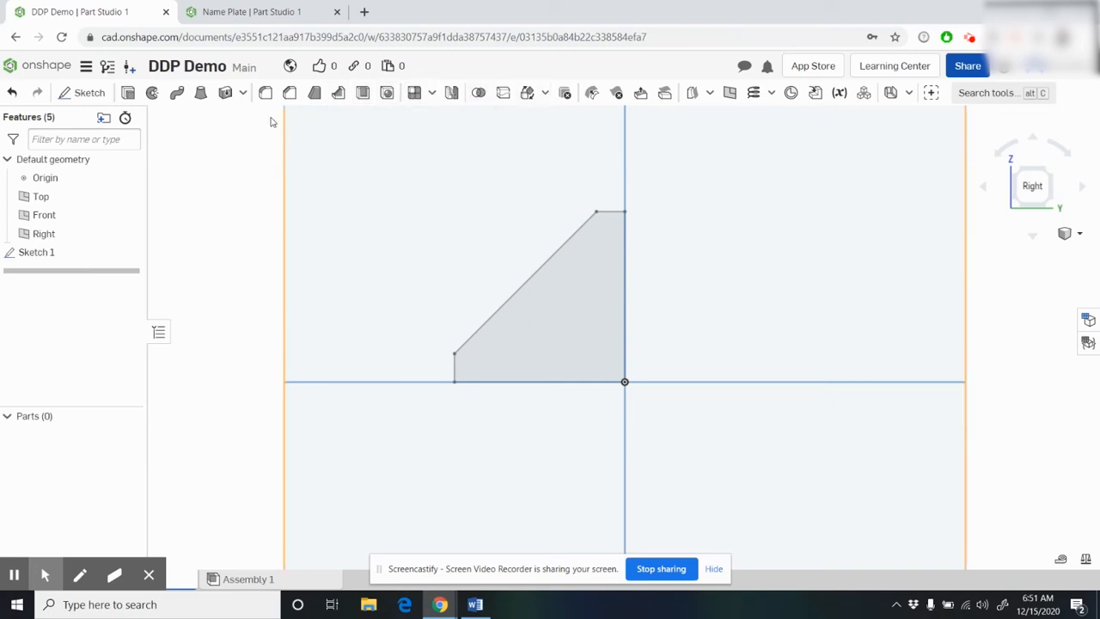
Extrude the wedge profile as a new solid with a blind depth of 5 in.
left_click(1015, 169)
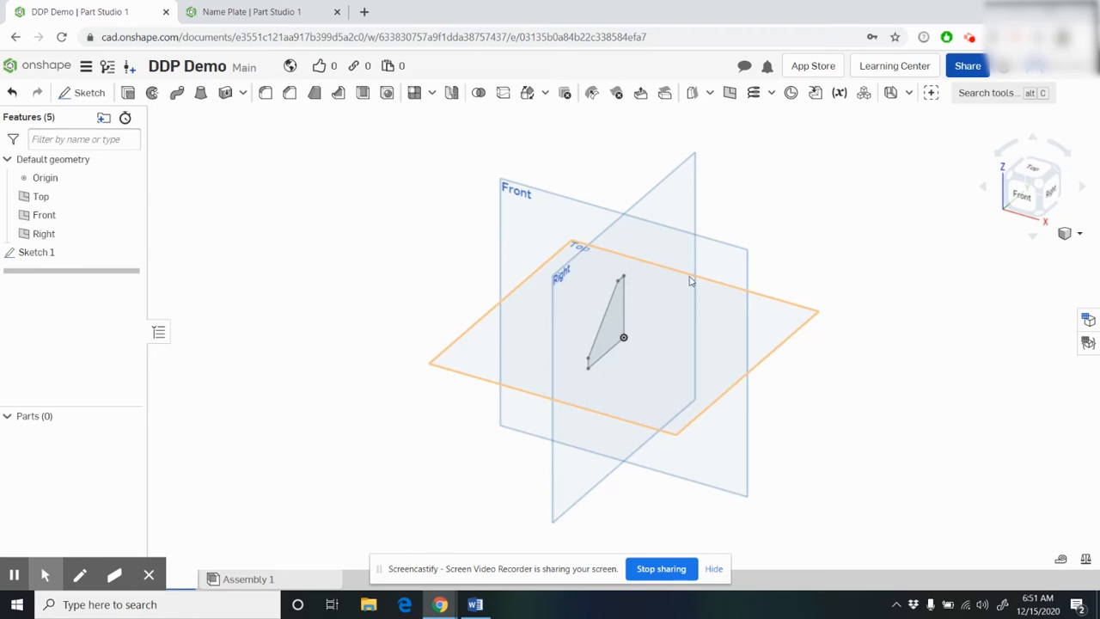
left_click(128, 93)
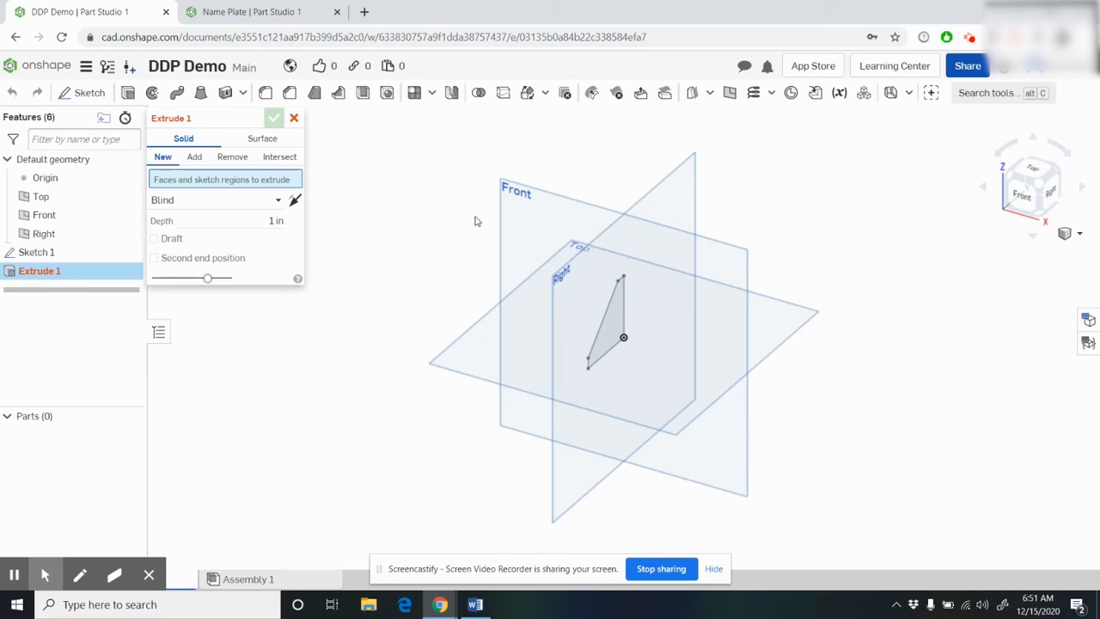
left_click(614, 329)
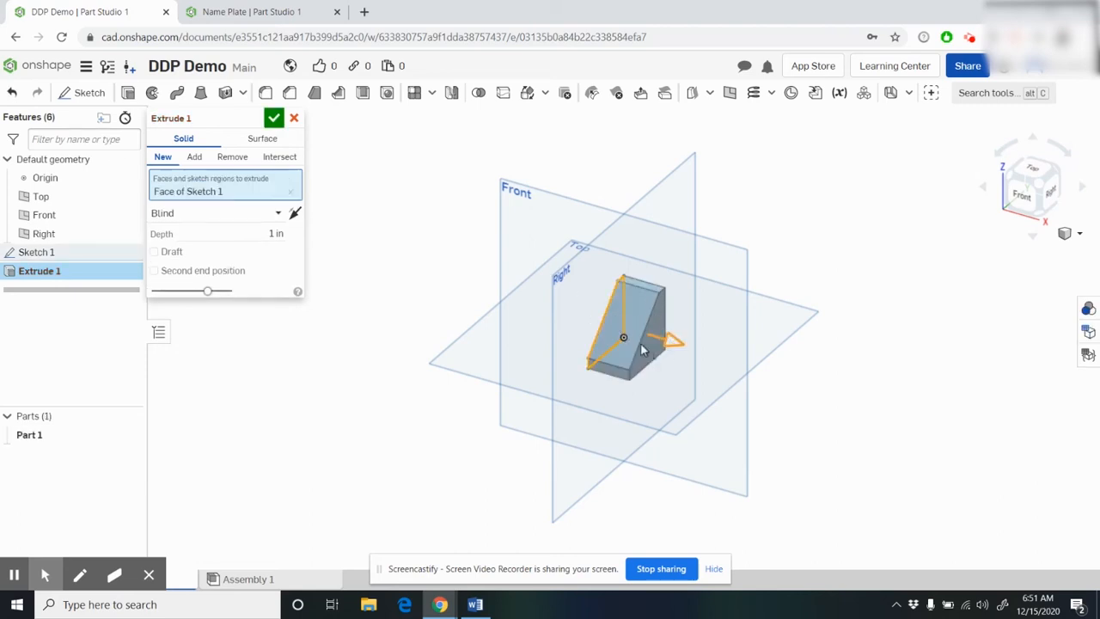
left_click_drag(675, 342, 948, 453)
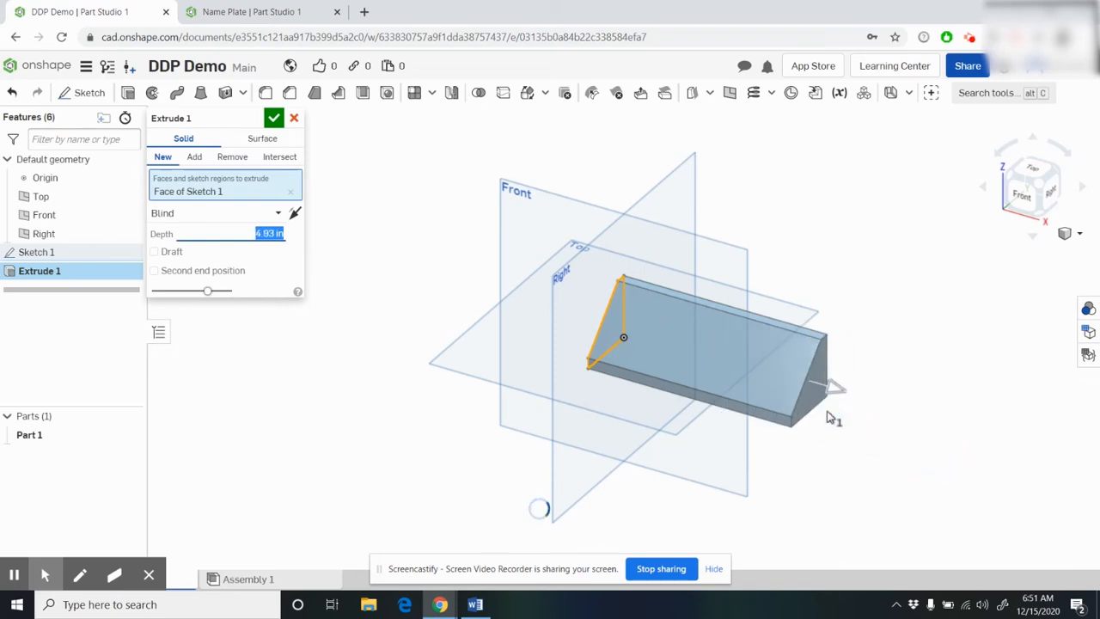
left_click(259, 237)
left_click_drag(259, 236, 327, 241)
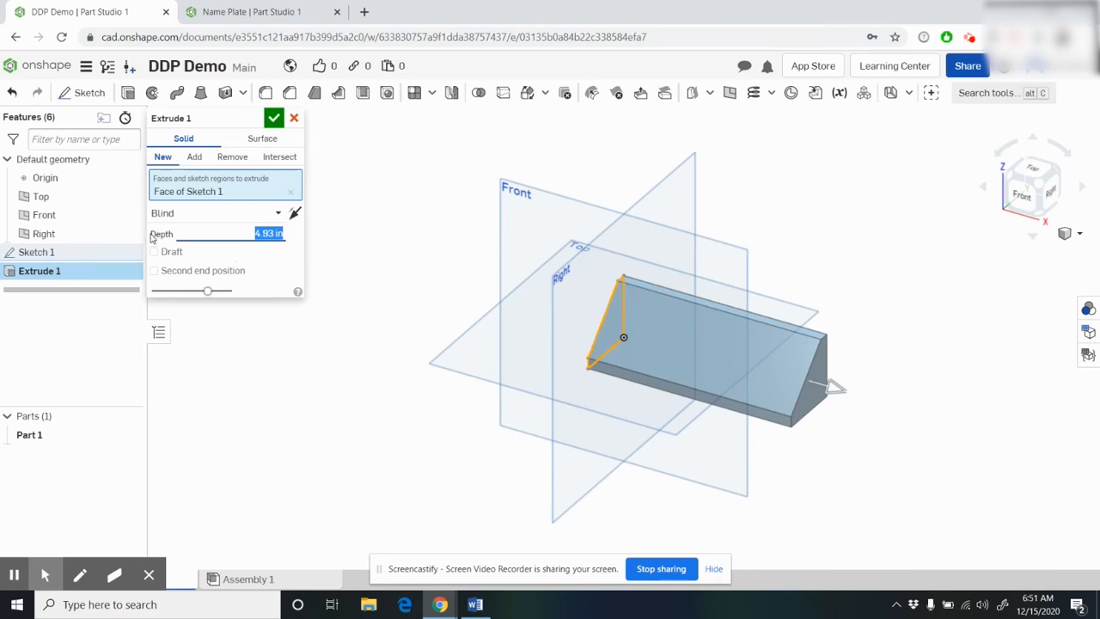
type("5")
key("Return")
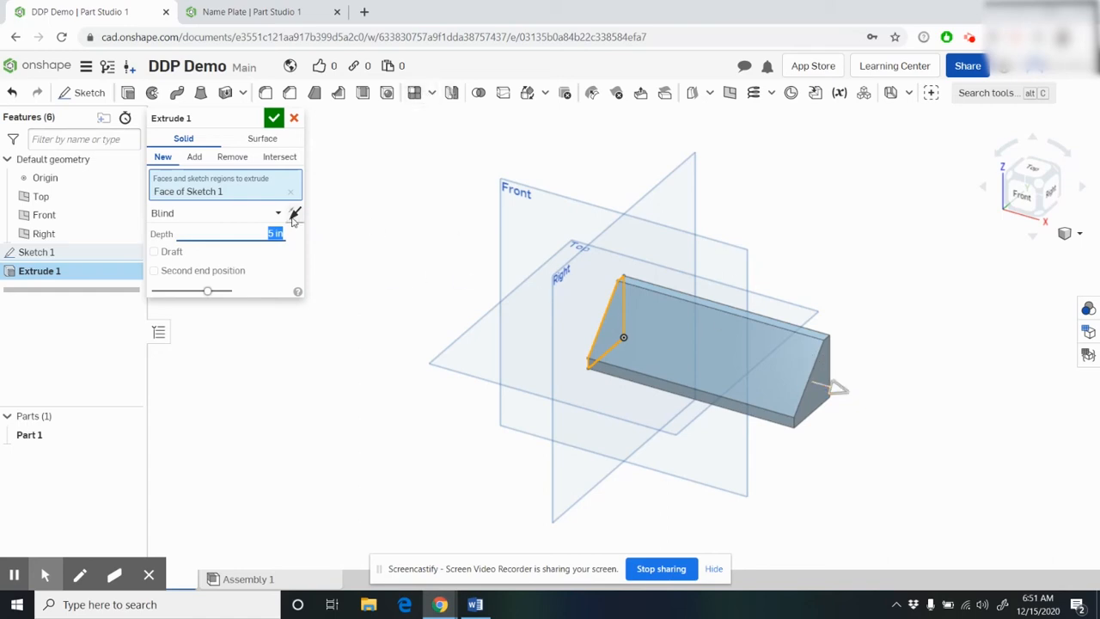
left_click(273, 119)
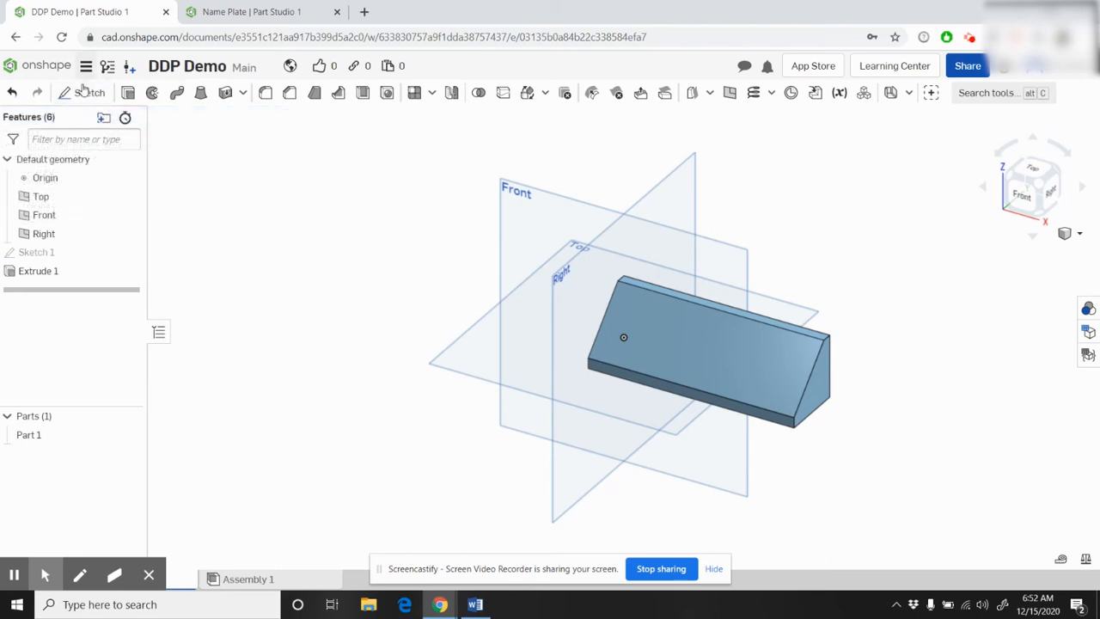
Start a new sketch on the wedge's sloped front face.
left_click(83, 94)
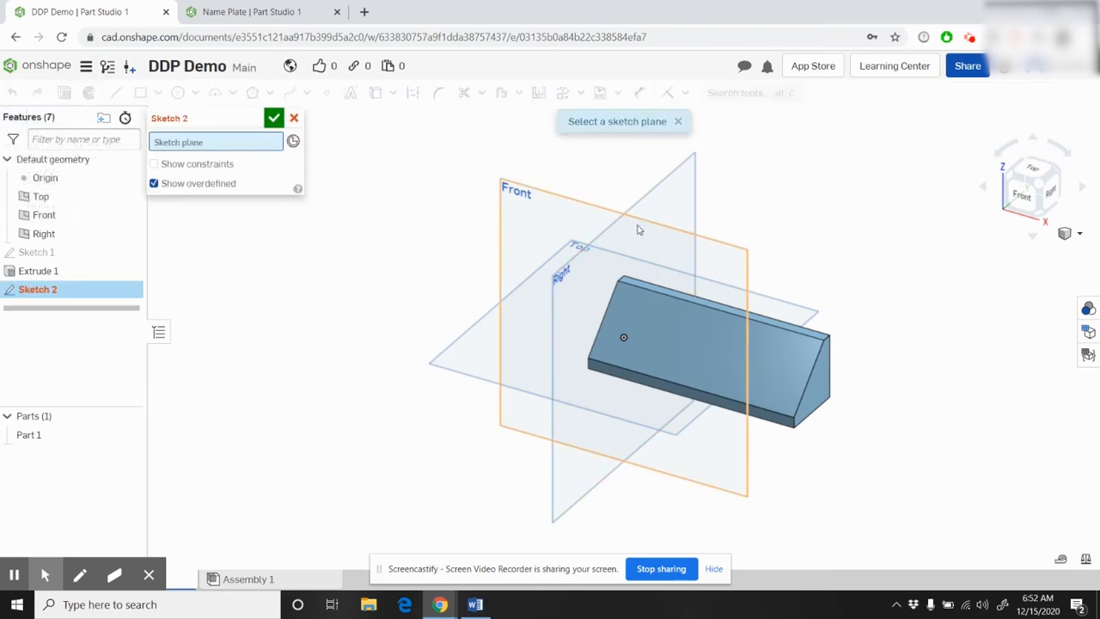
left_click(775, 359)
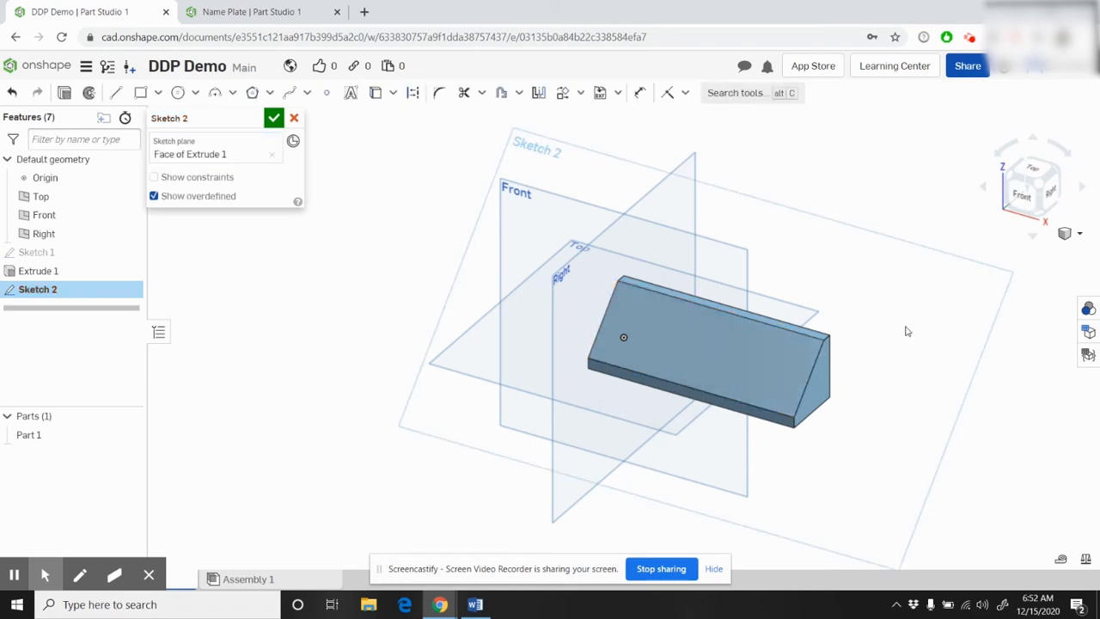
right_click_drag(904, 327, 929, 342)
left_click(1008, 154)
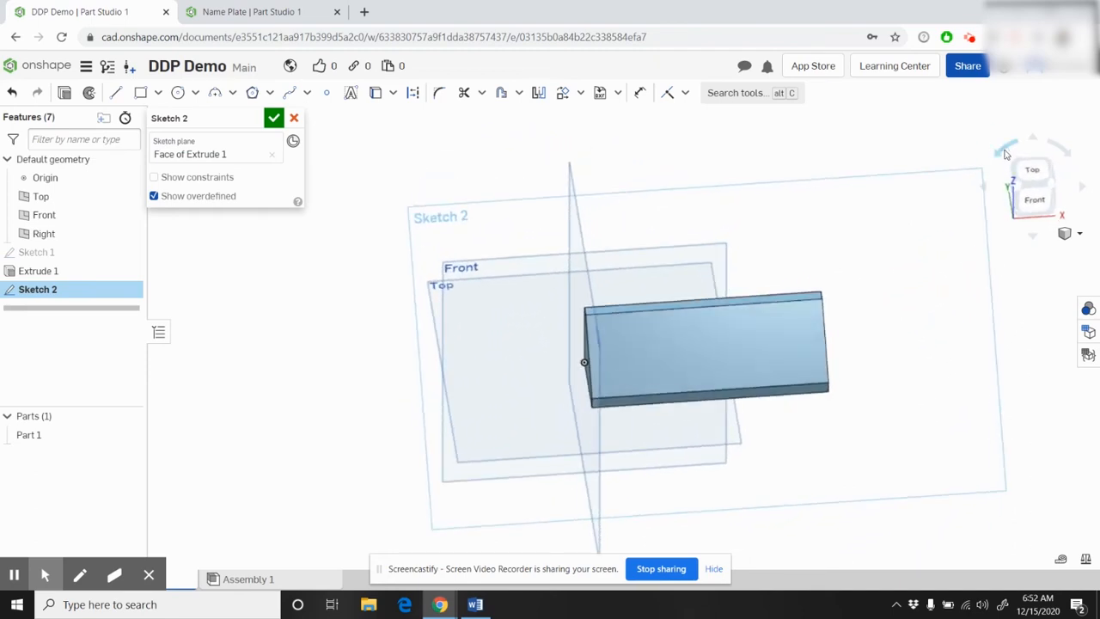
scroll(691, 347, "up", 4)
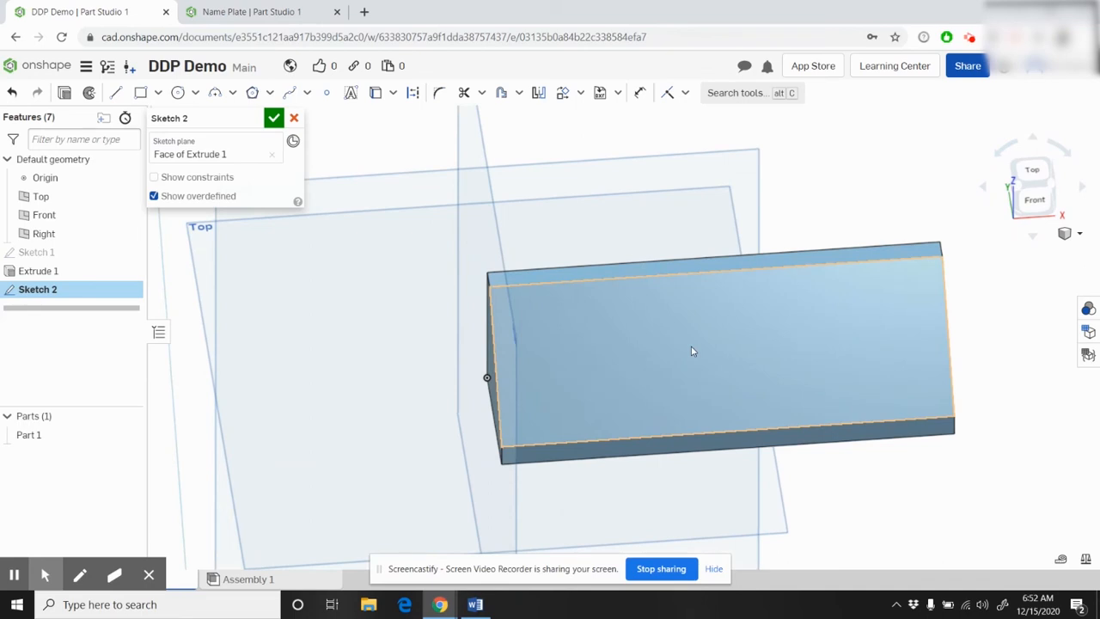
right_click_drag(691, 346, 681, 346)
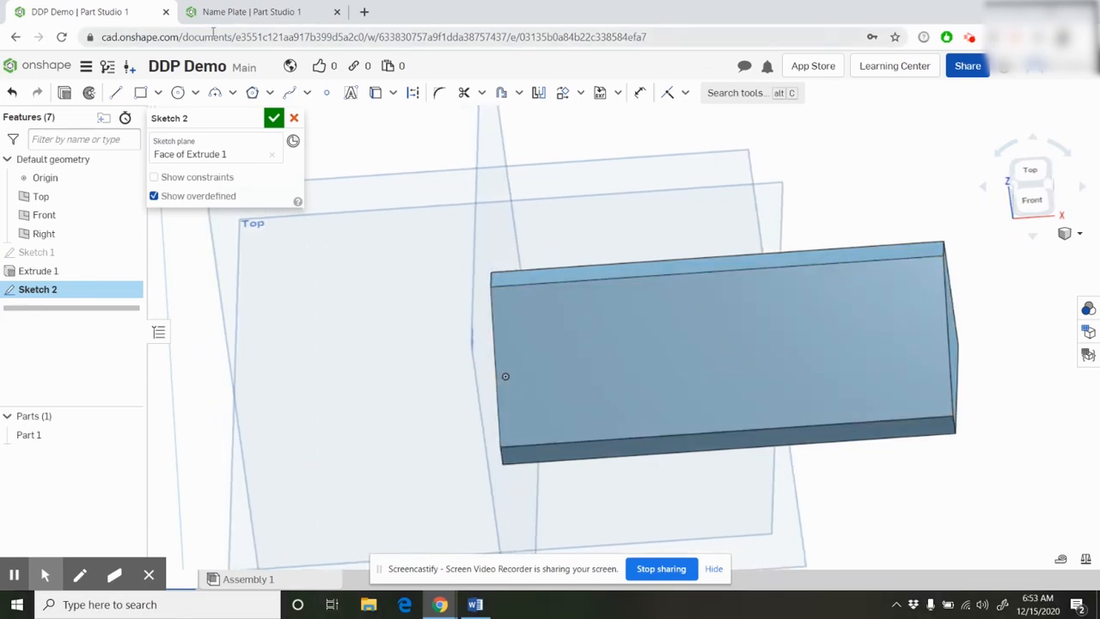
Add a sketch text box spanning most of the sloped face, containing the name plate owner's surname.
left_click(350, 93)
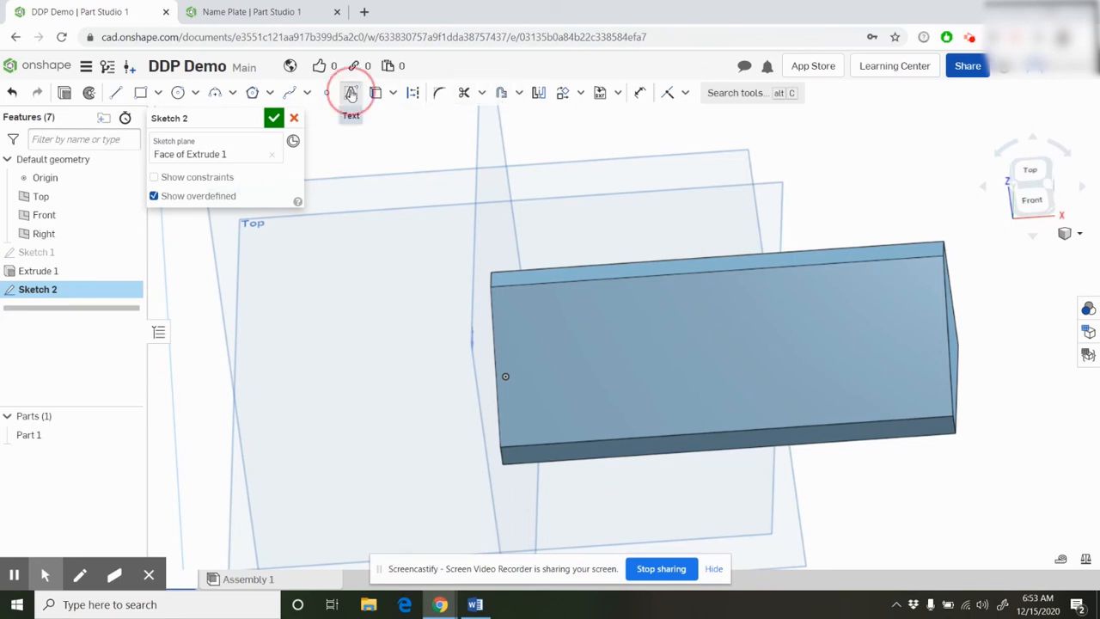
left_click_drag(523, 306, 927, 393)
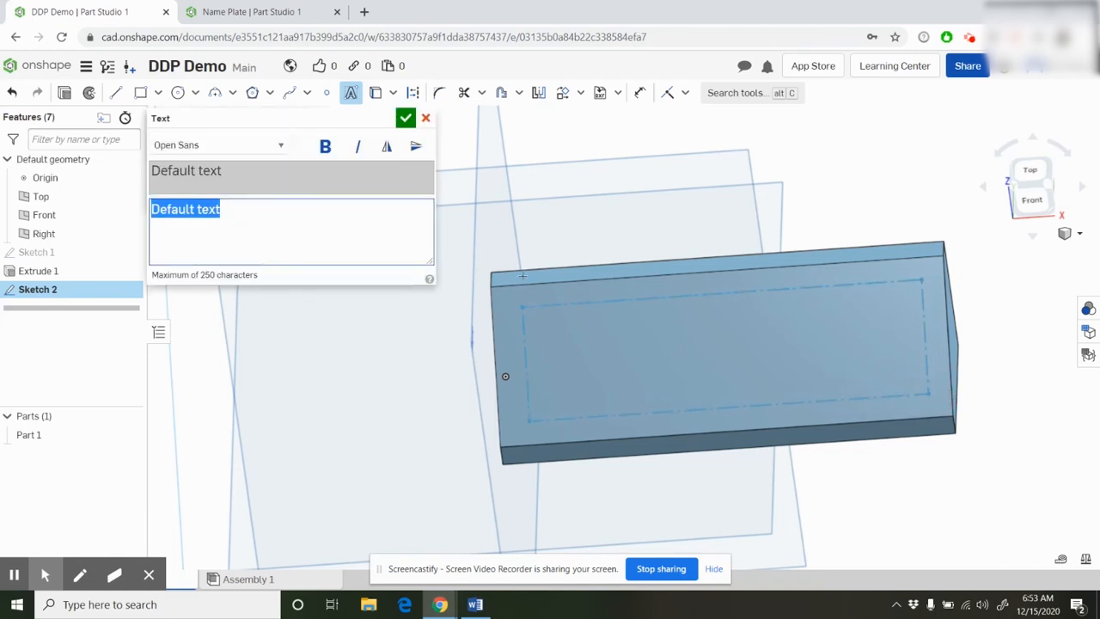
type("Levine")
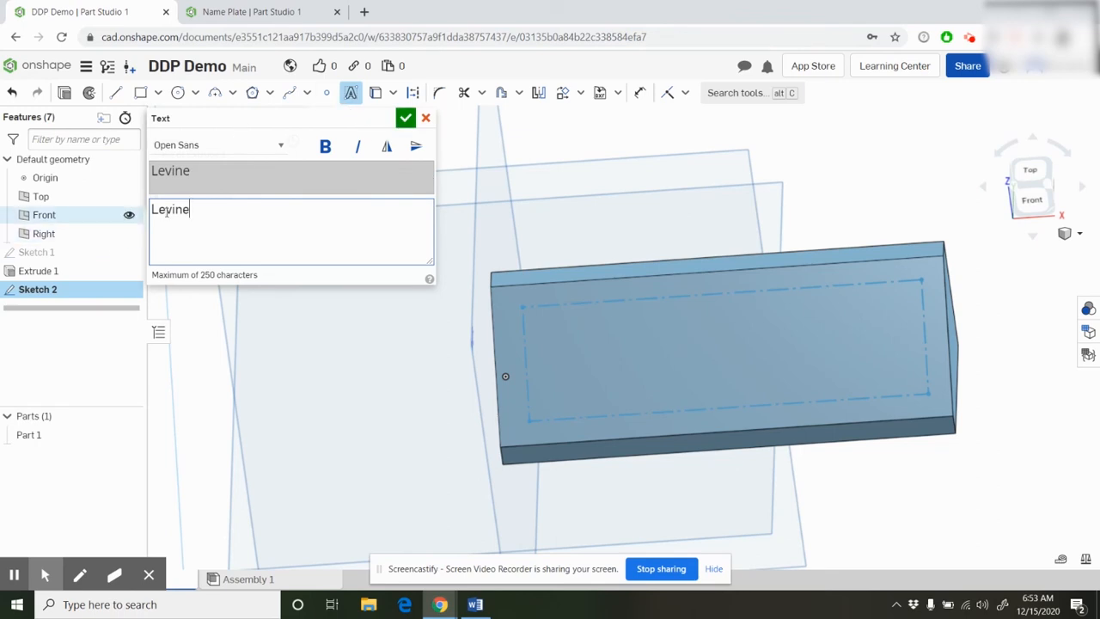
left_click(405, 119)
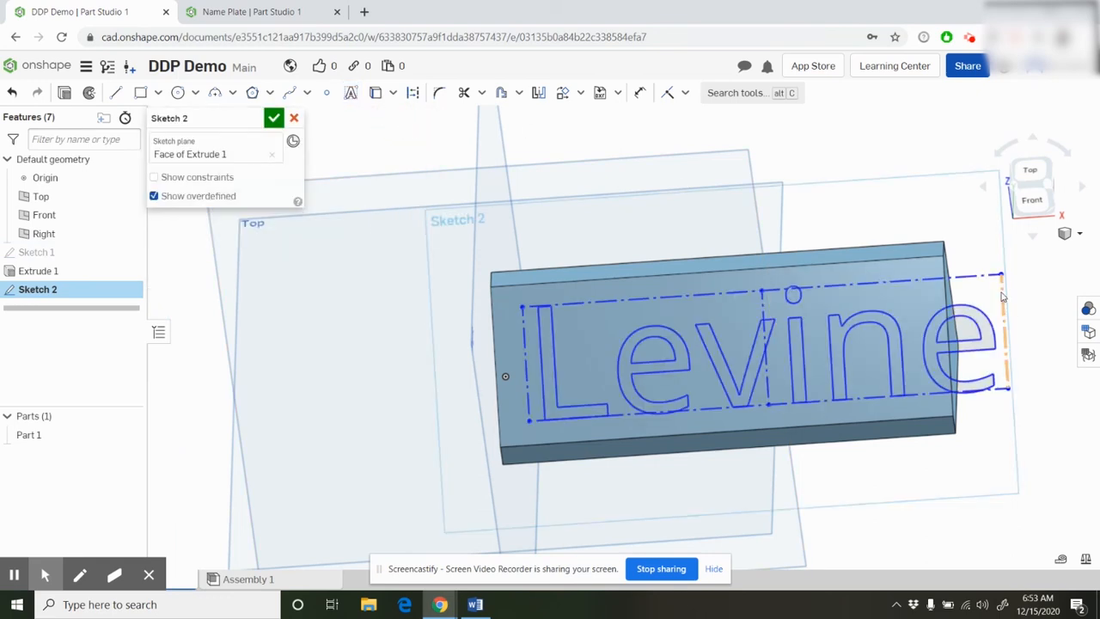
Try to fit the surname text within the sloped face by adjusting the corners of its text box.
left_click_drag(1001, 277, 908, 286)
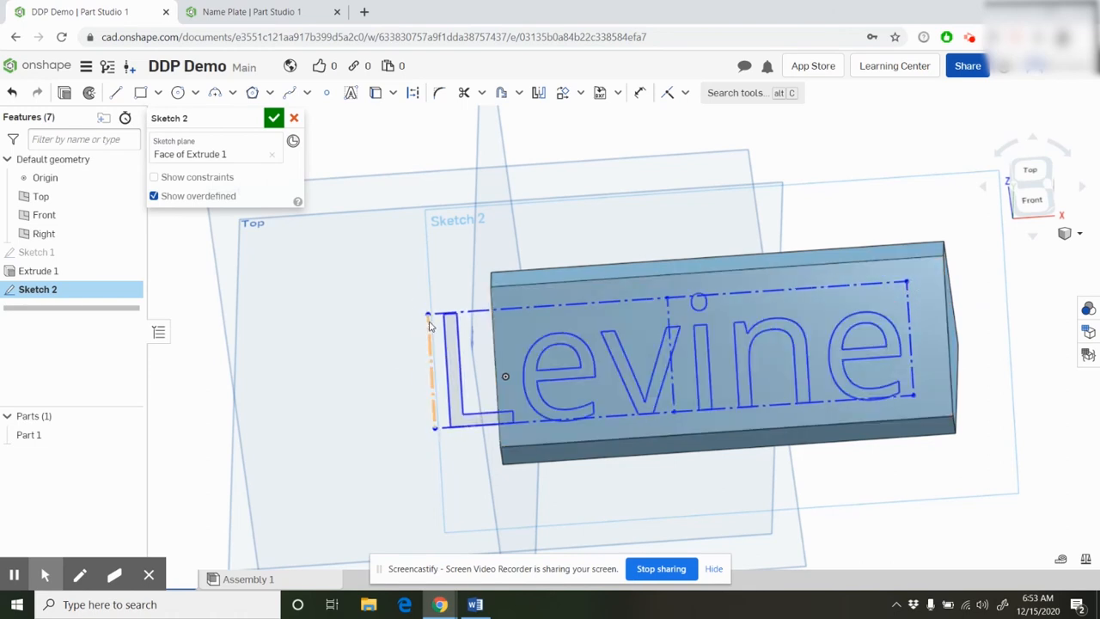
left_click_drag(428, 316, 528, 314)
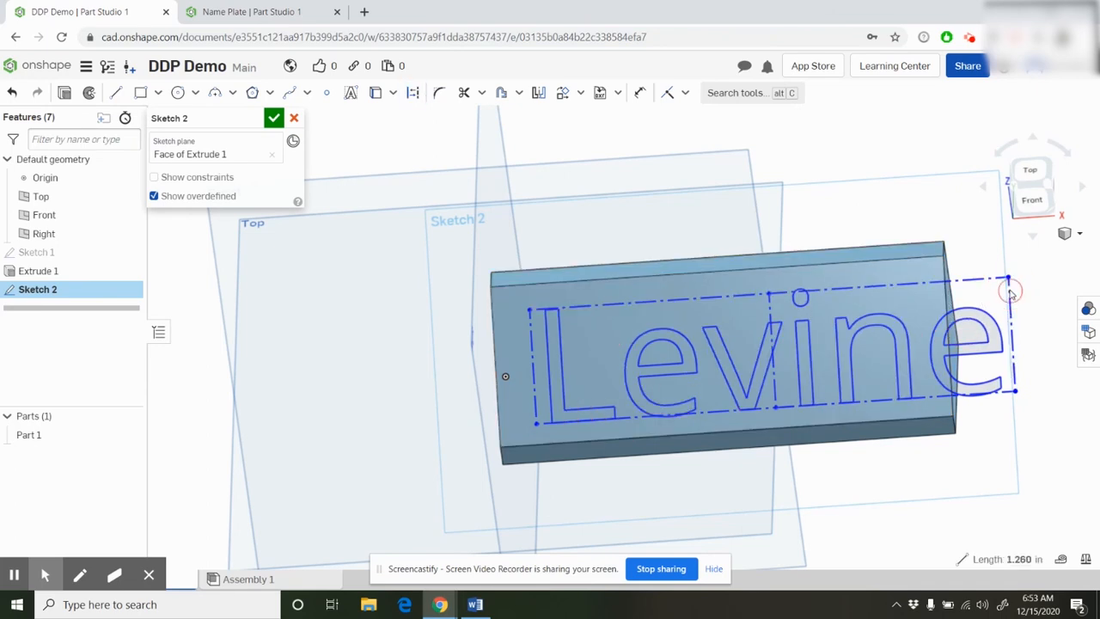
mouse_move(940, 292)
left_mouse_down()
mouse_move(909, 290)
mouse_move(929, 280)
left_mouse_up()
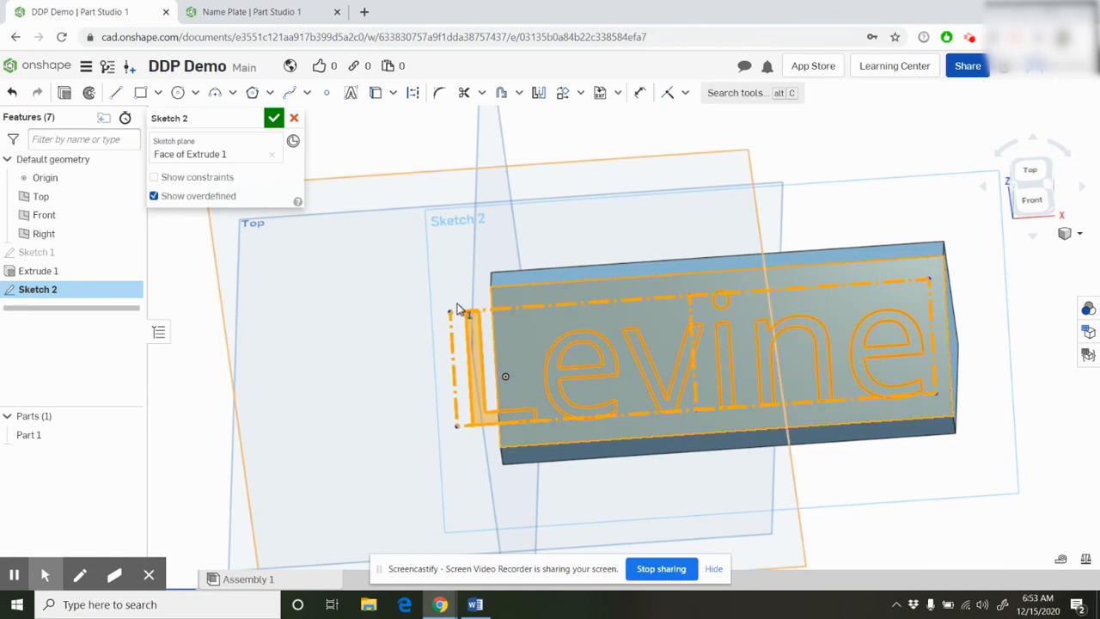
left_click_drag(497, 309, 515, 311)
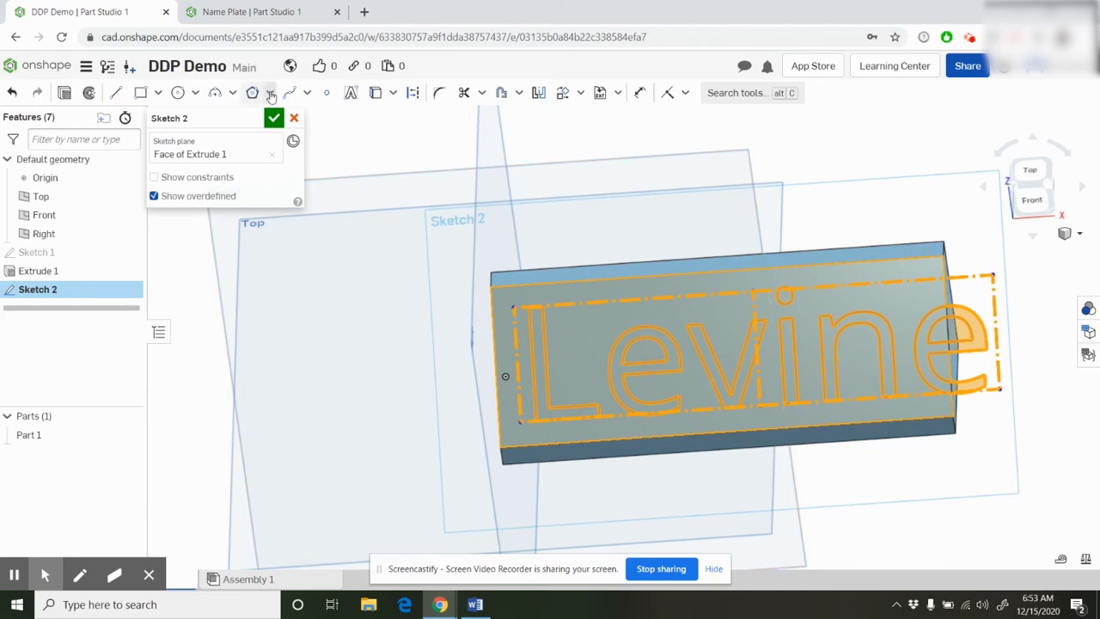
Try to shift the surname text box back inside the sloped face by its upper-right corner.
left_click(155, 177)
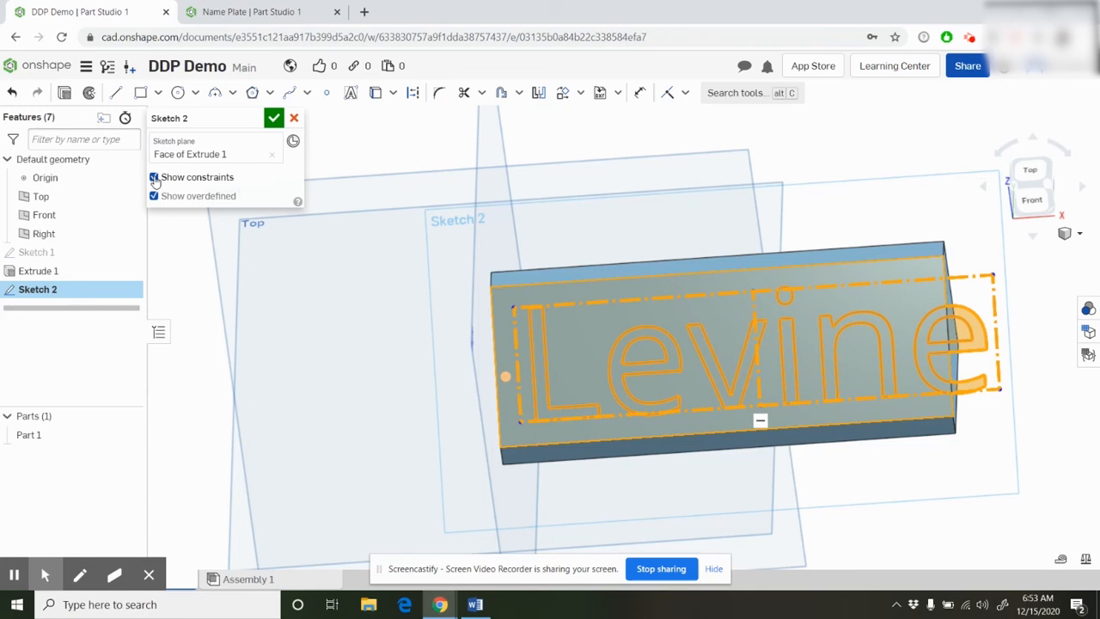
left_click(155, 177)
left_click_drag(995, 273, 946, 279)
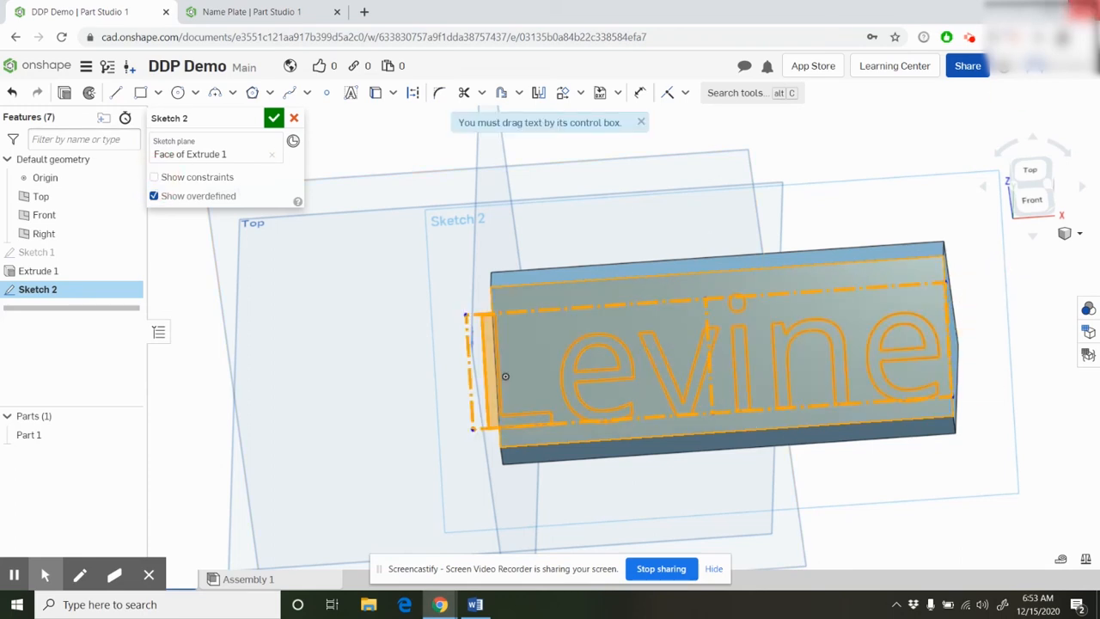
left_click(969, 37)
left_click(886, 187)
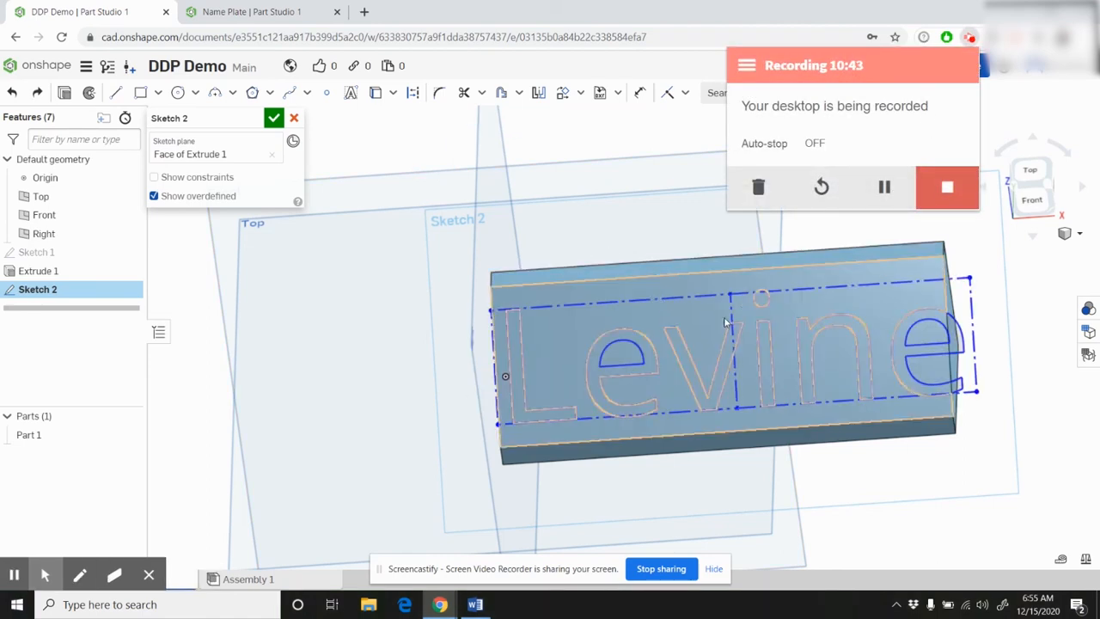
left_click(602, 220)
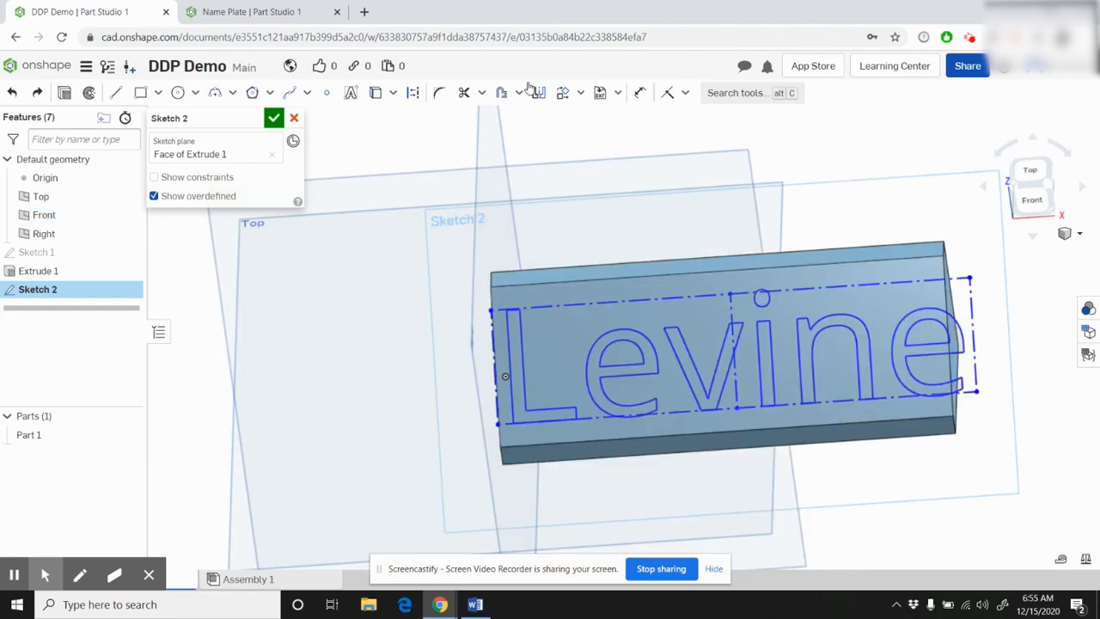
Dimension the width of the surname text box as 4 in.
left_click(640, 93)
left_click(816, 289)
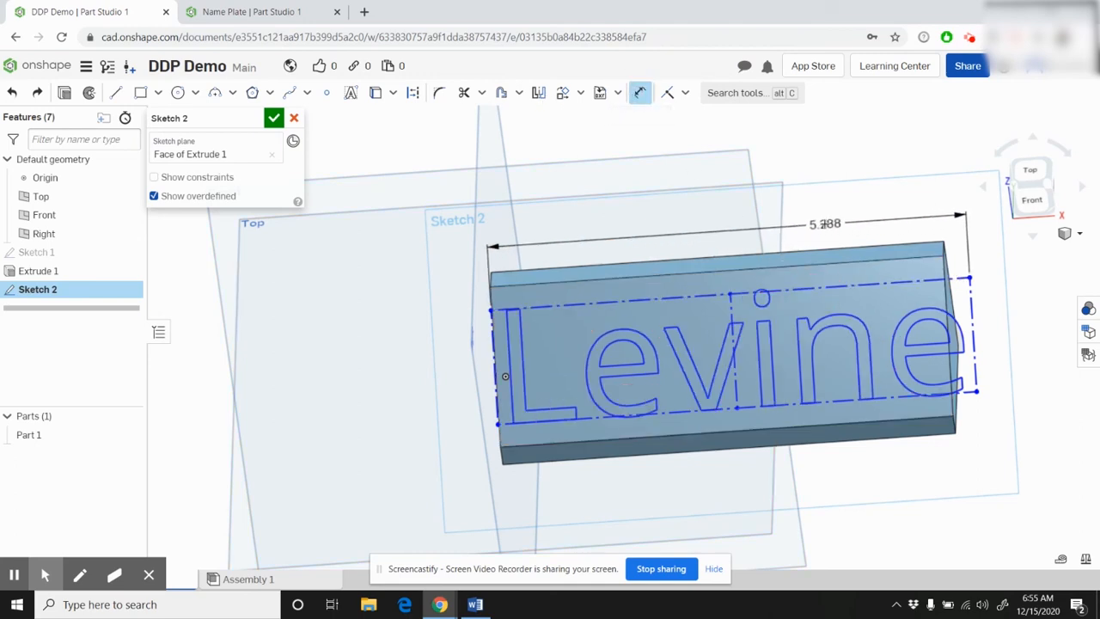
left_click(824, 224)
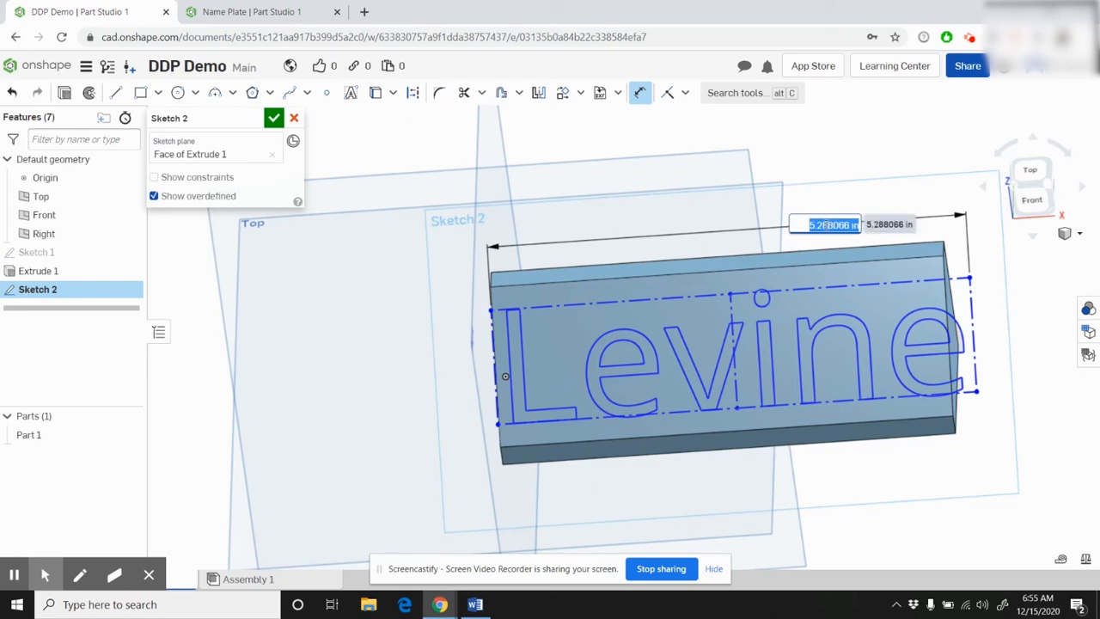
type("4")
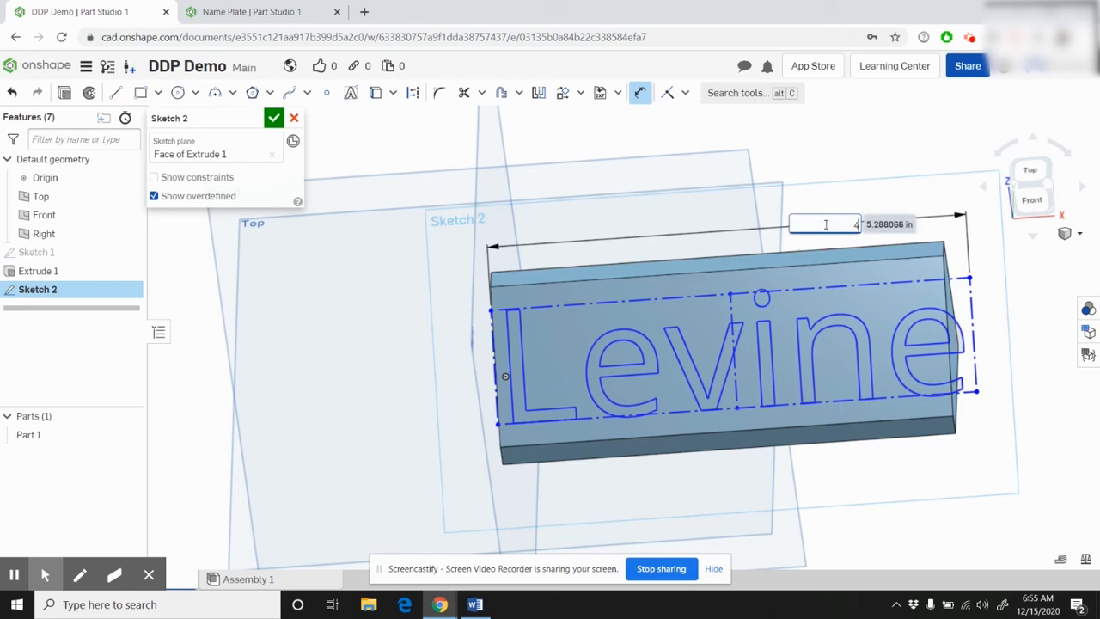
key("Return")
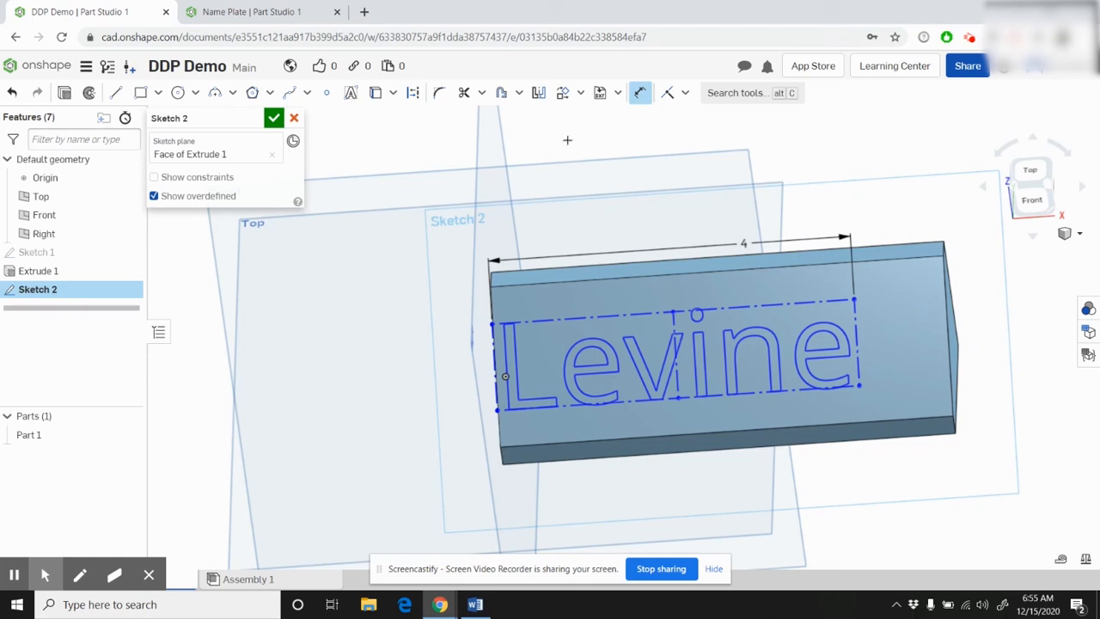
key("Escape")
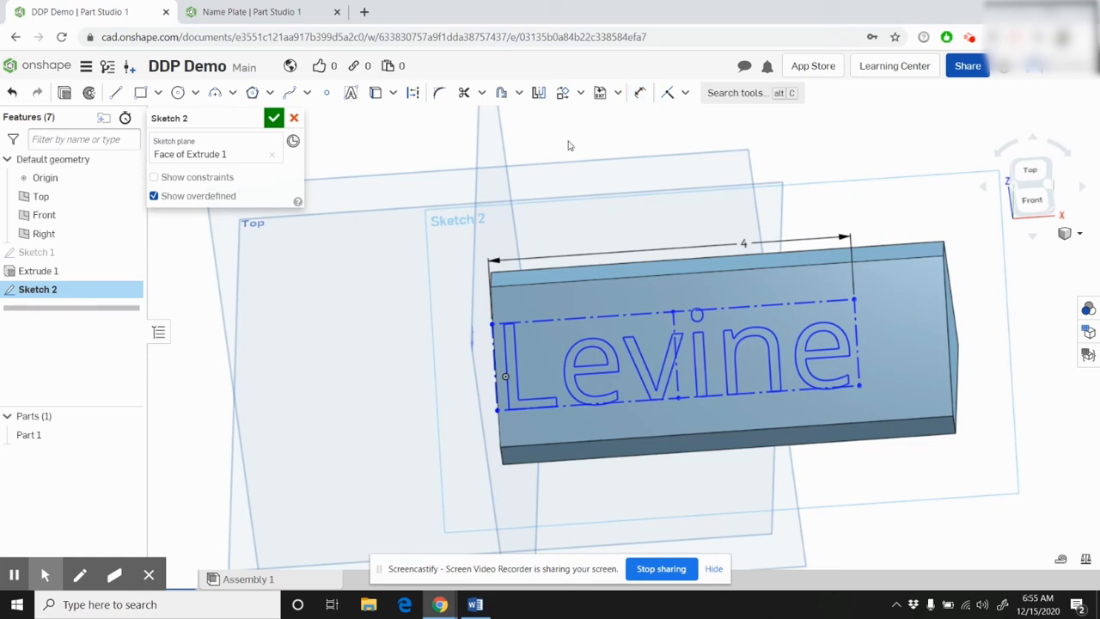
Delete the 4 in width dimension and move the surname text box toward the middle of the sloped face.
left_click(745, 245)
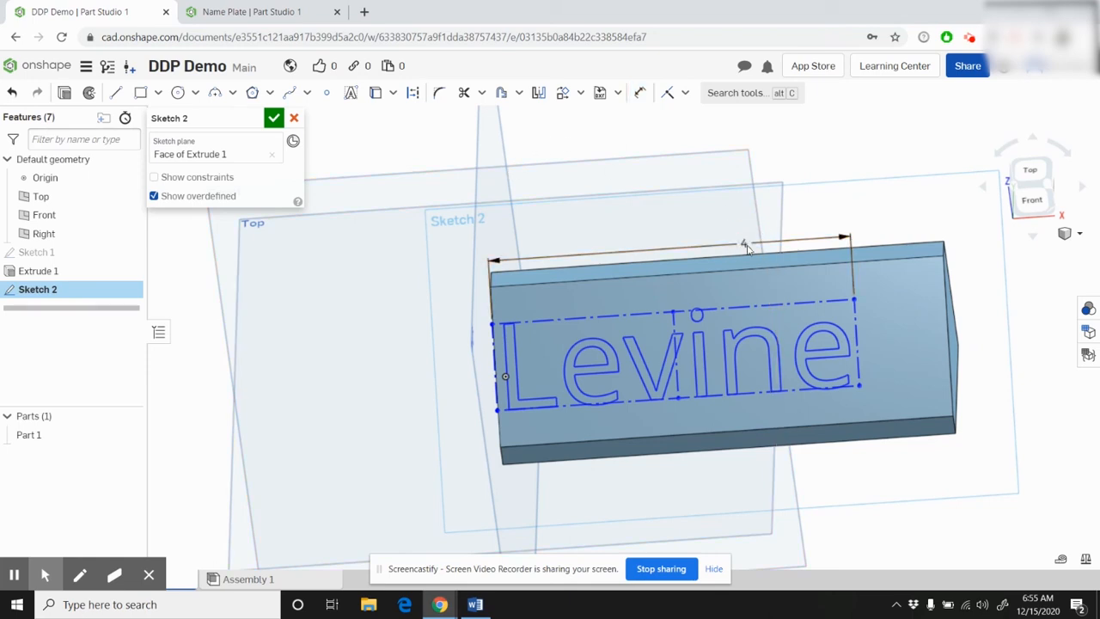
key("Delete")
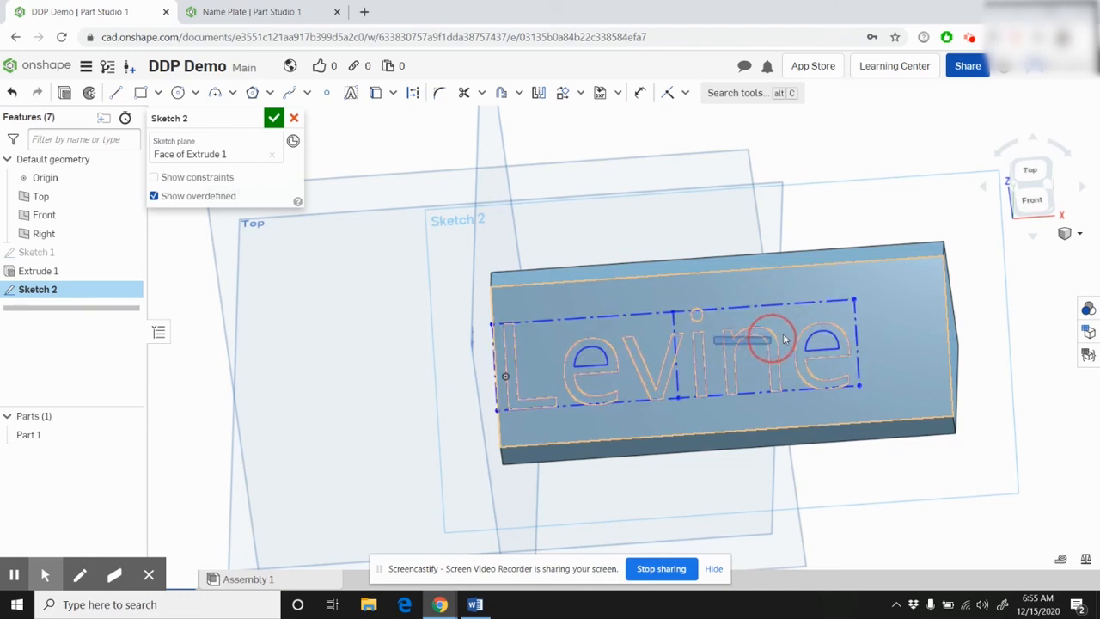
left_click_drag(705, 365, 799, 349)
left_click(740, 353)
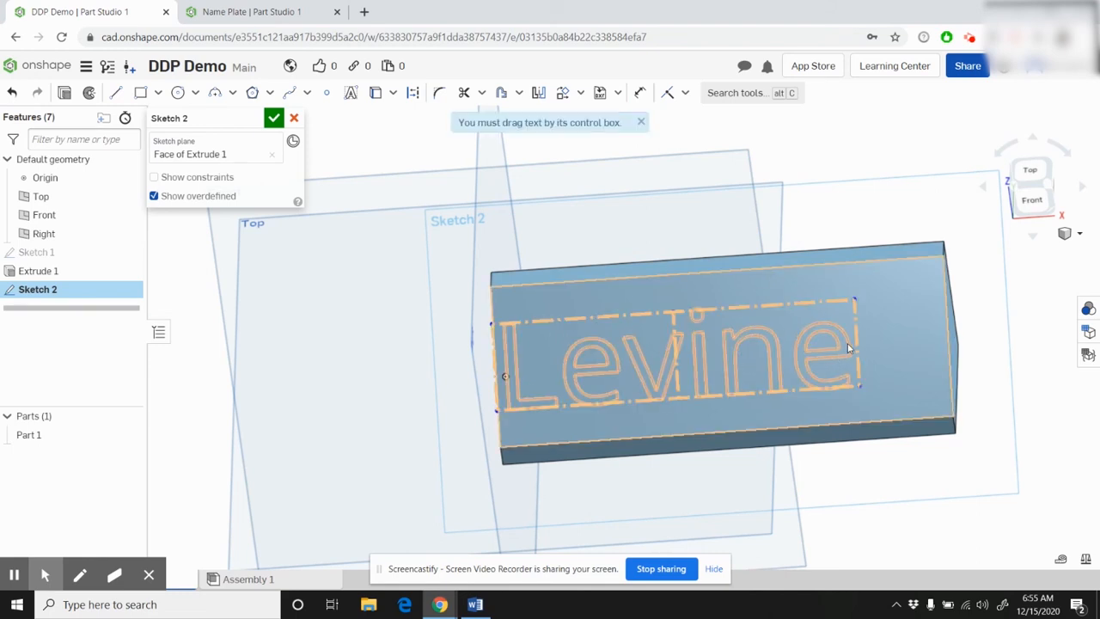
key("Delete")
left_click(877, 335)
key("ctrl+z")
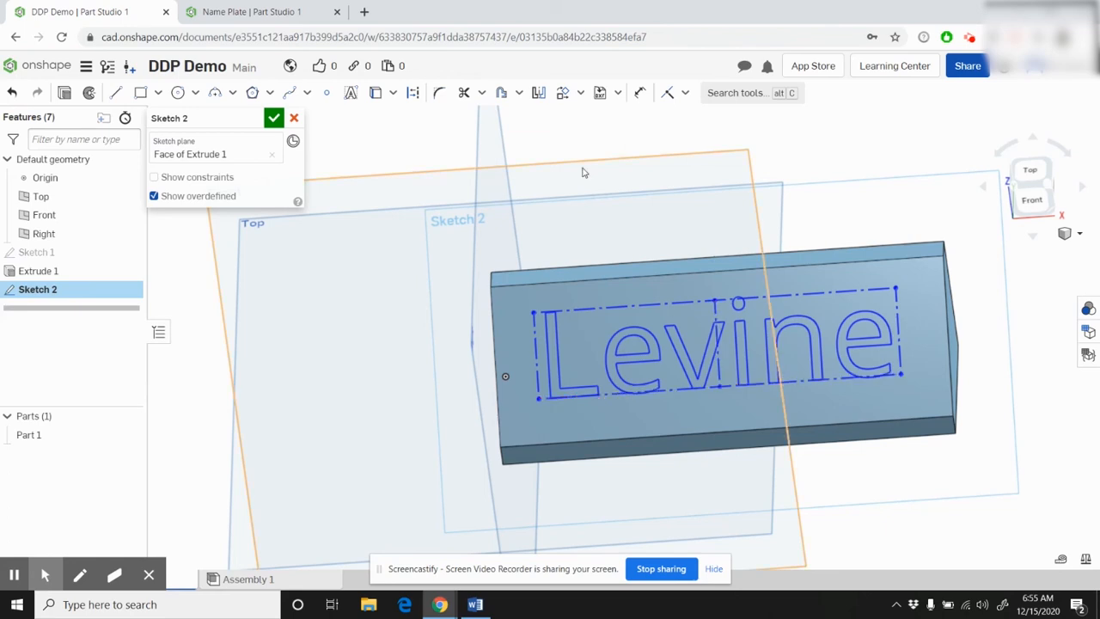
Dimension the text box's left edge 0.25 in from the left edge of the sloped face.
left_click(640, 92)
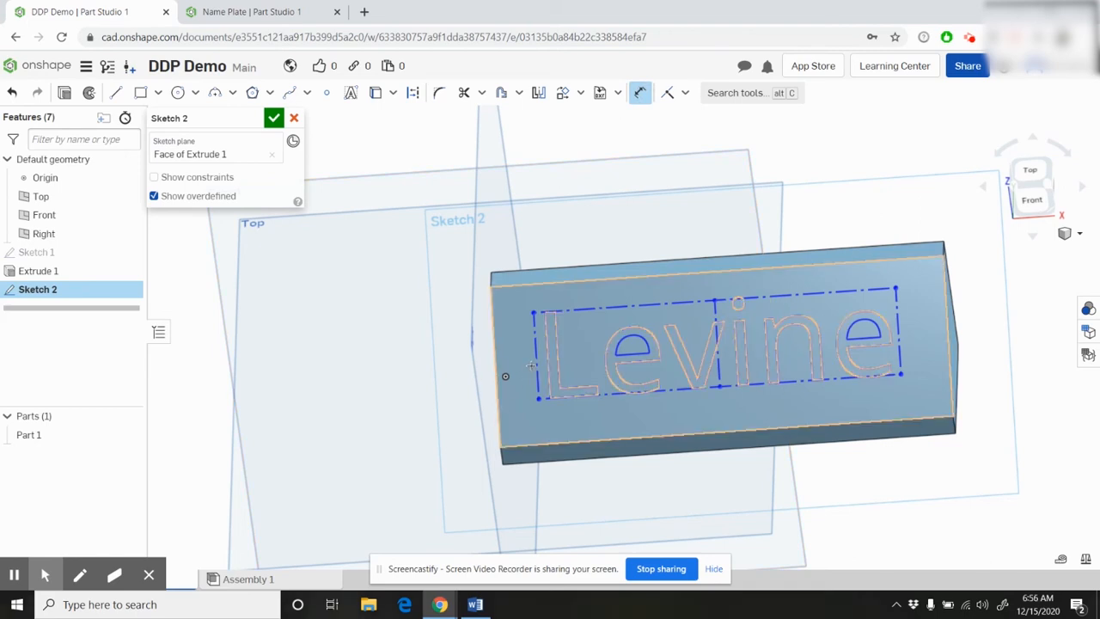
left_click(533, 366)
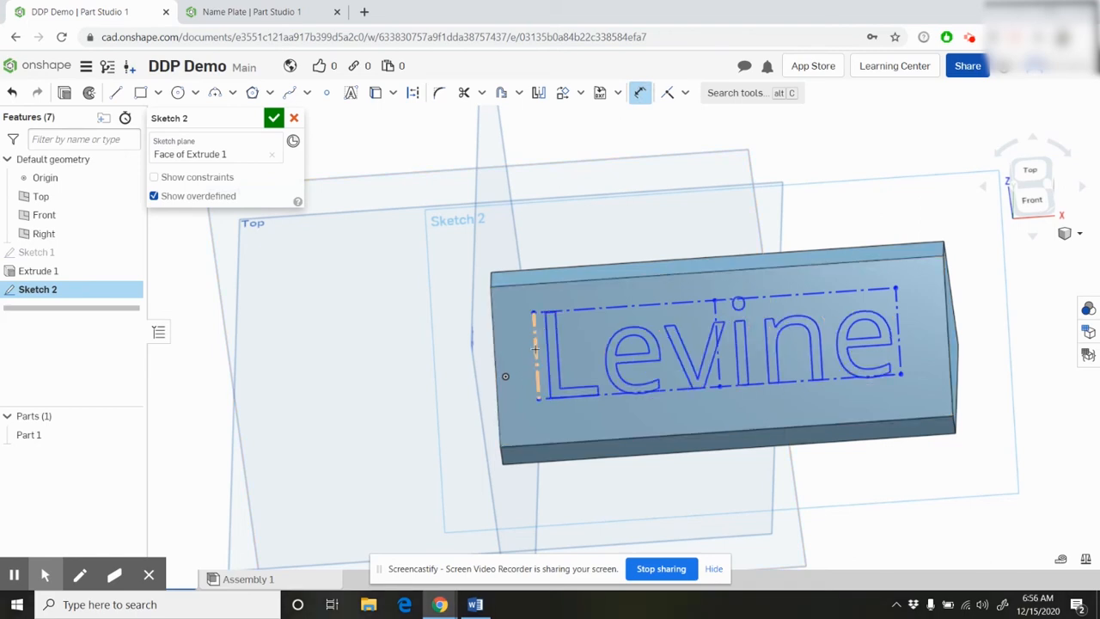
left_click(535, 348)
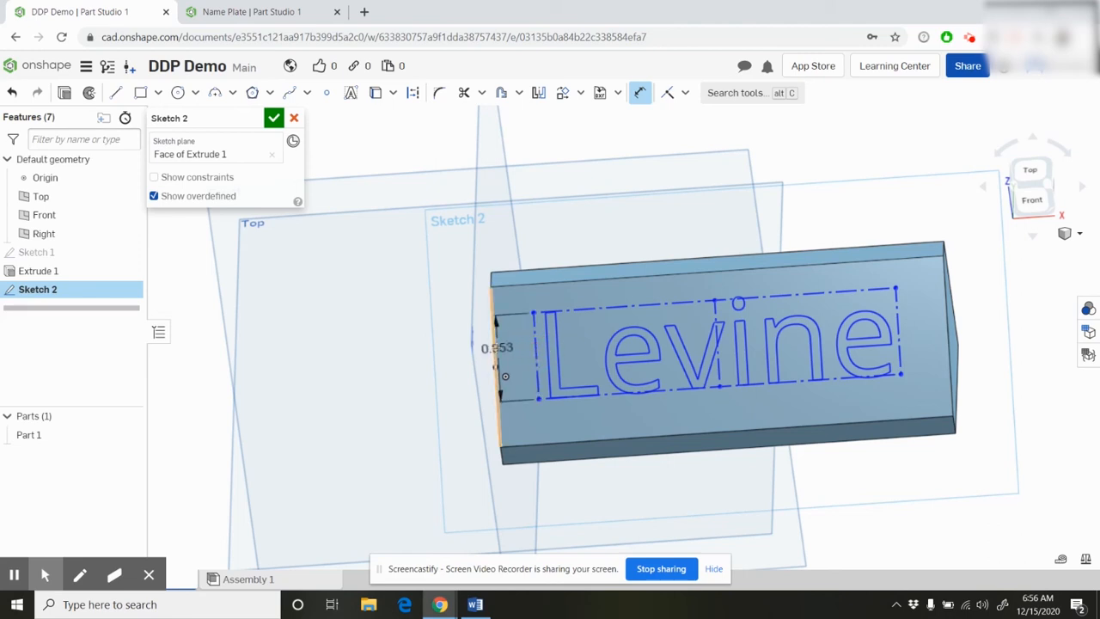
left_click(494, 344)
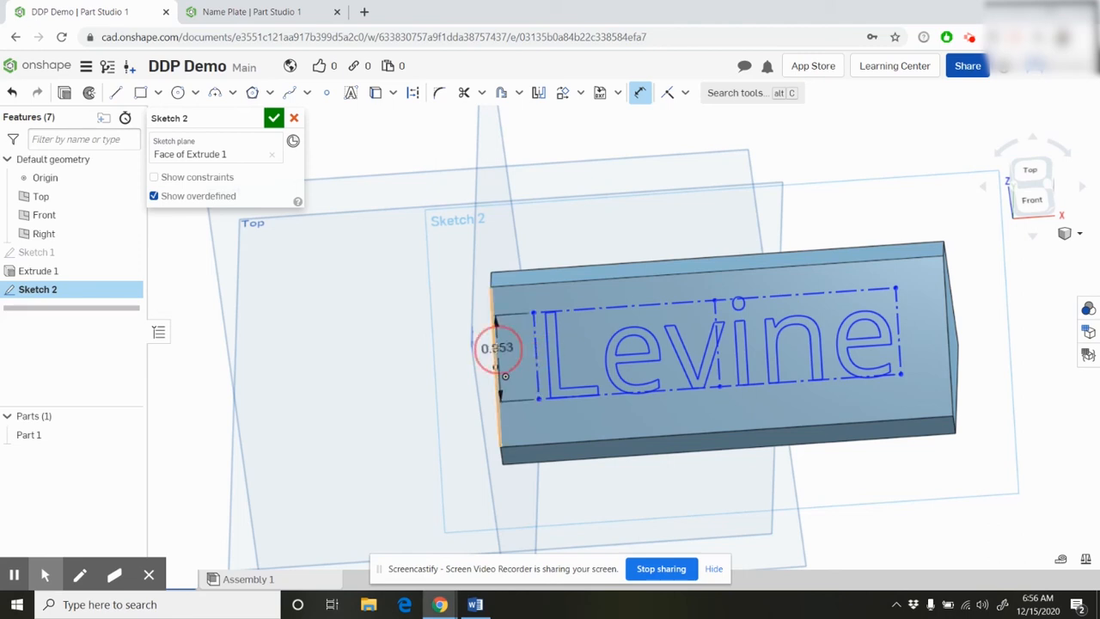
left_click(506, 235)
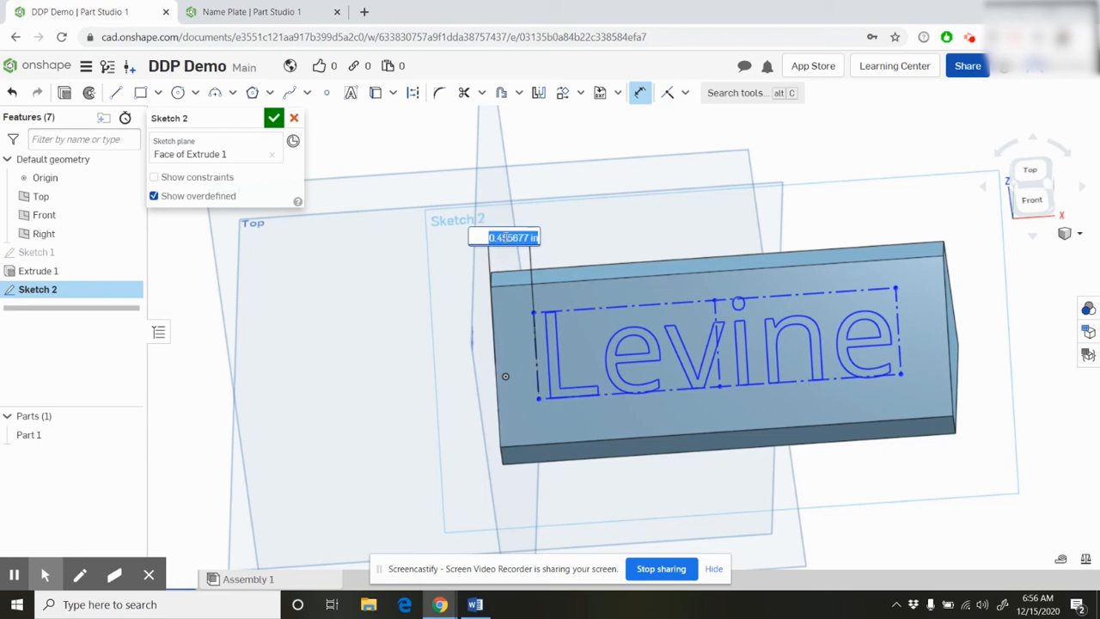
key("BackSpace")
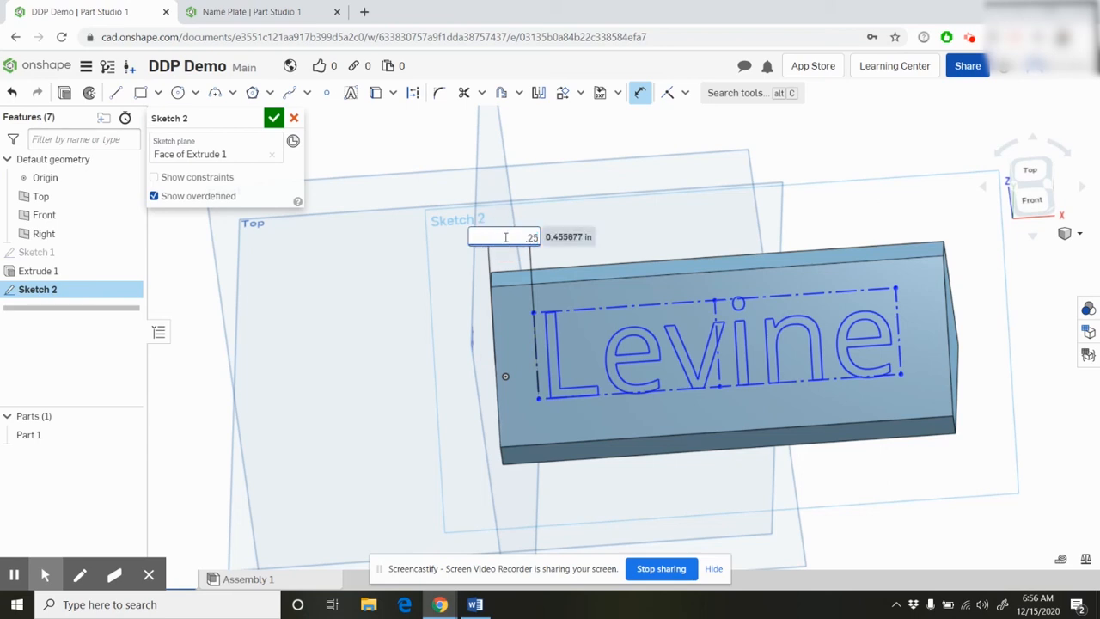
key("Return")
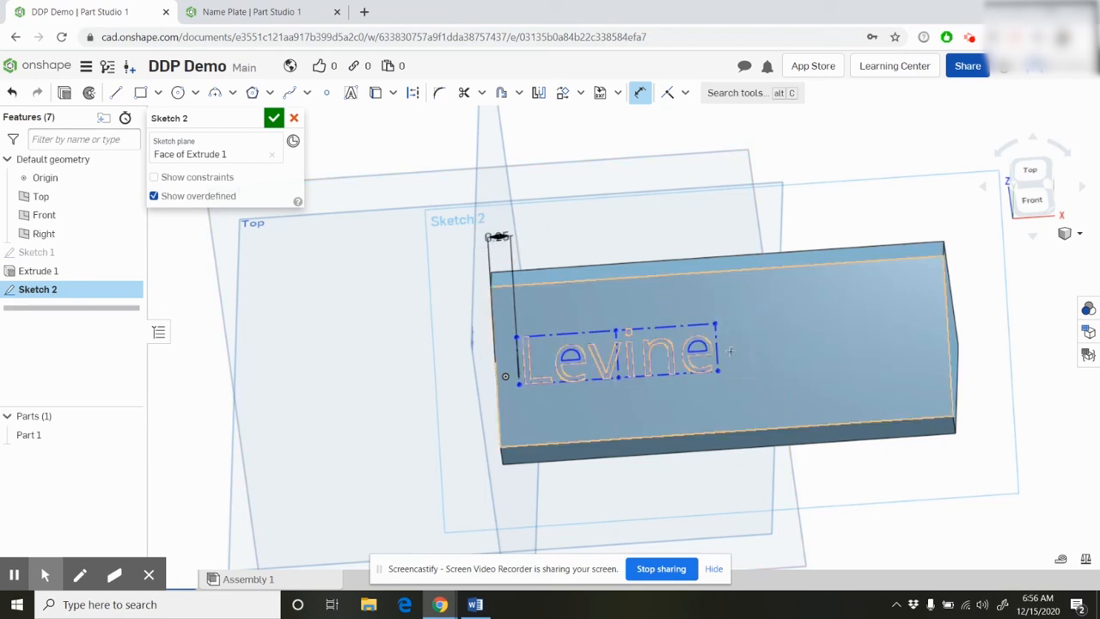
Dimension the text box's right edge 0.25 in from the right edge of the sloped face.
left_click(719, 349)
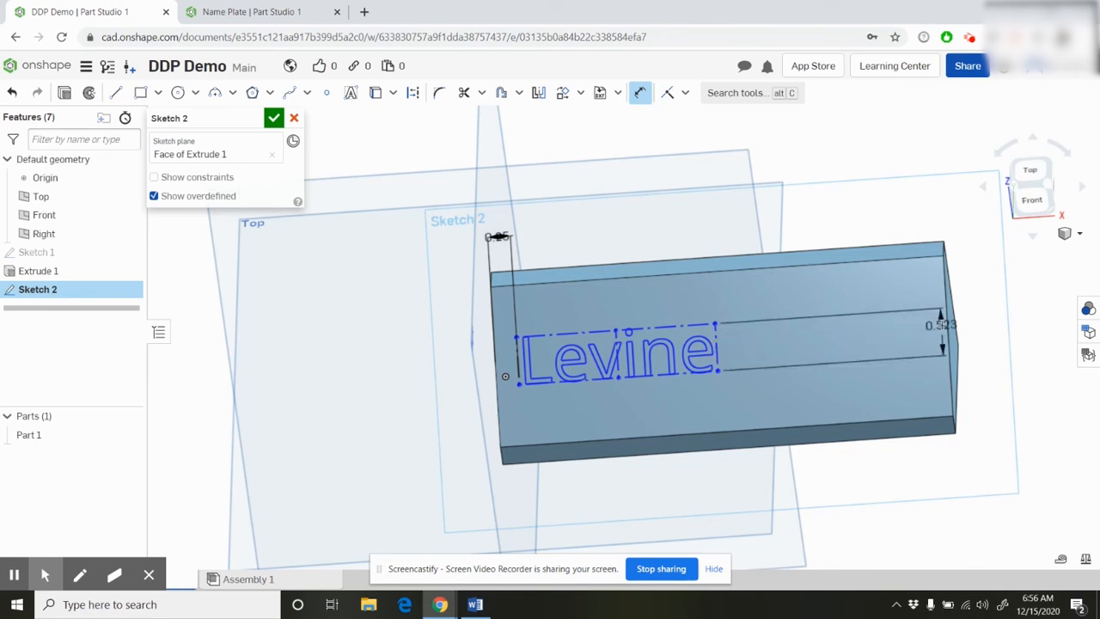
left_click(941, 327)
left_click(860, 183)
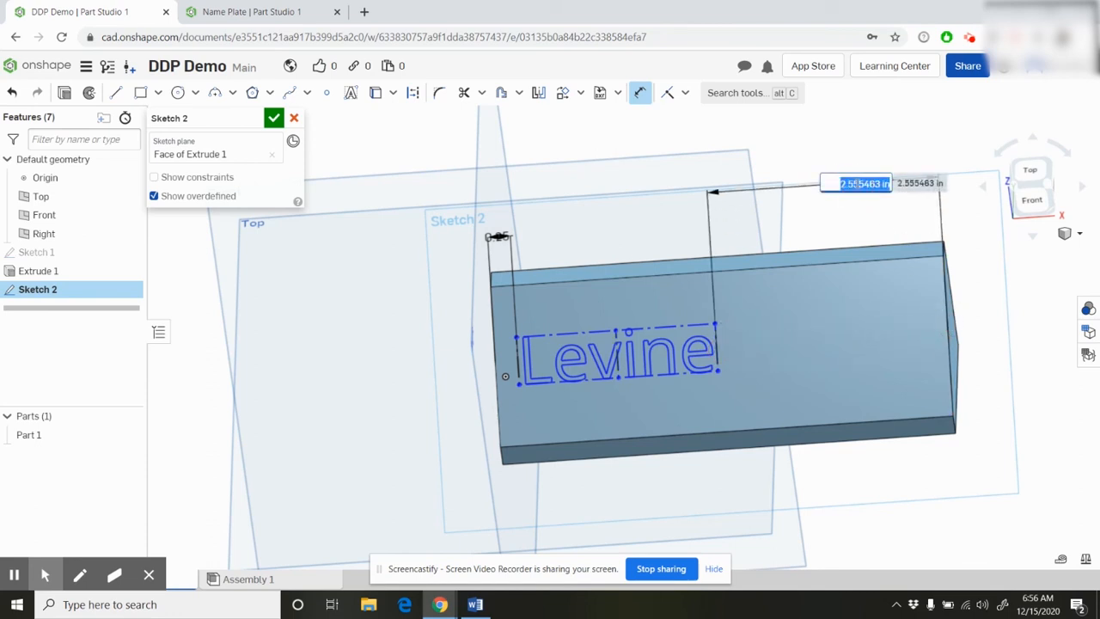
key("BackSpace")
type("2.5")
key("Return")
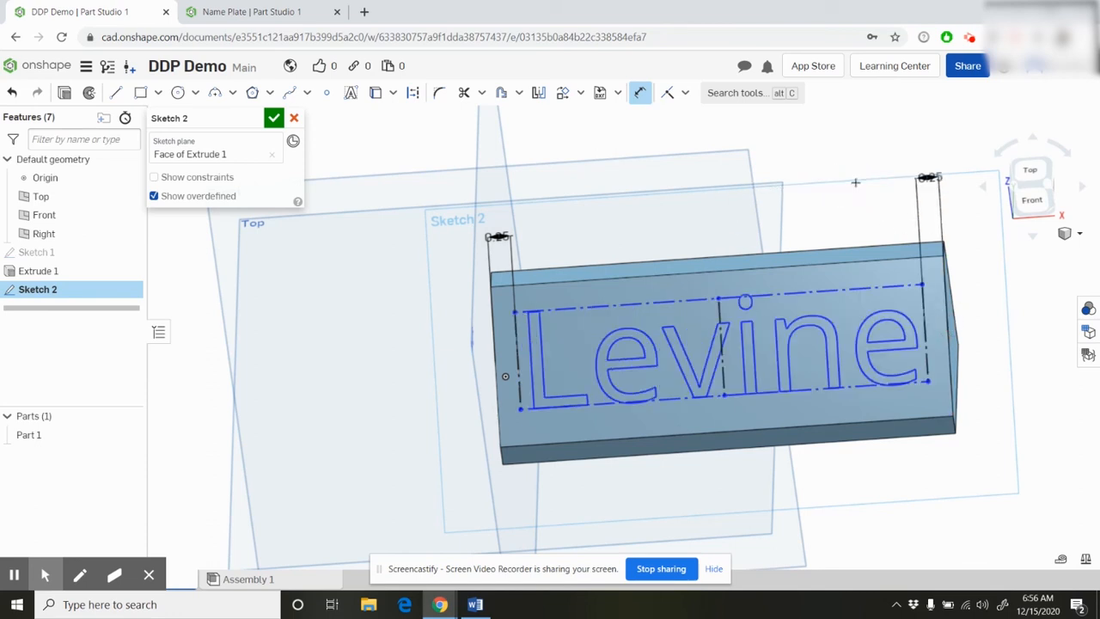
Dimension the text box's lower edge 0.3 in above the sloped face's bottom edge and finish the sketch.
left_click(805, 390)
left_click(806, 425)
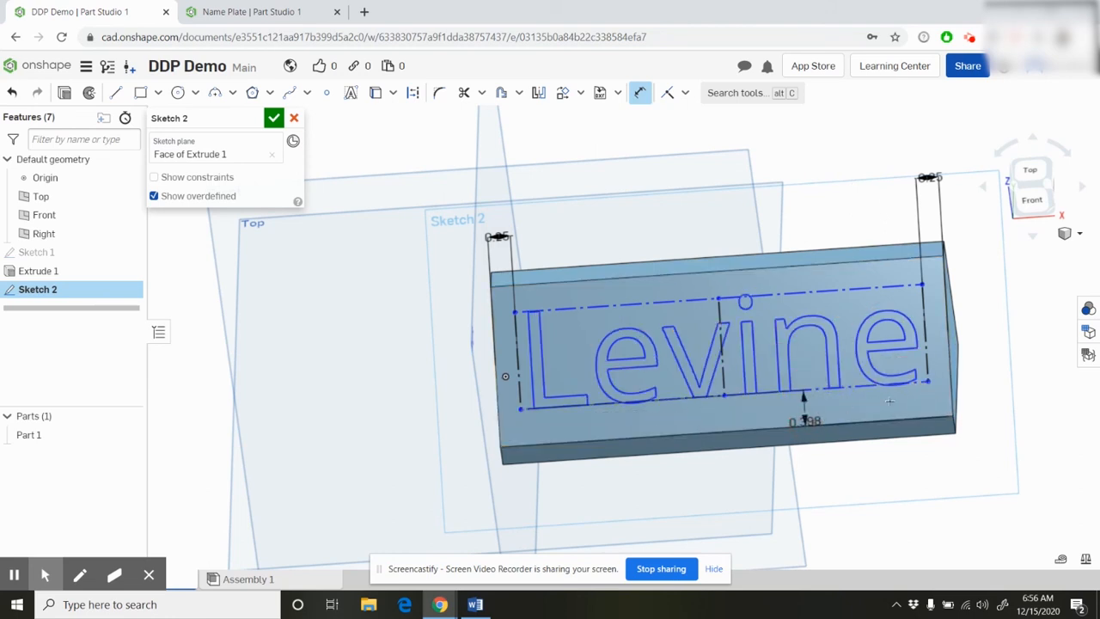
left_click(1003, 385)
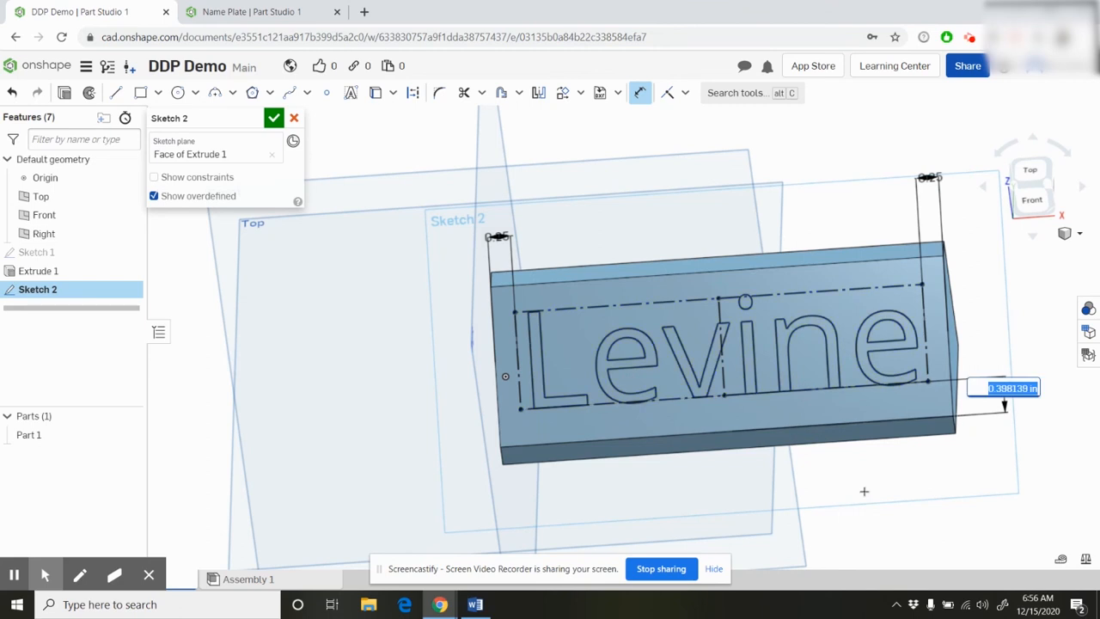
key("BackSpace")
key("Return")
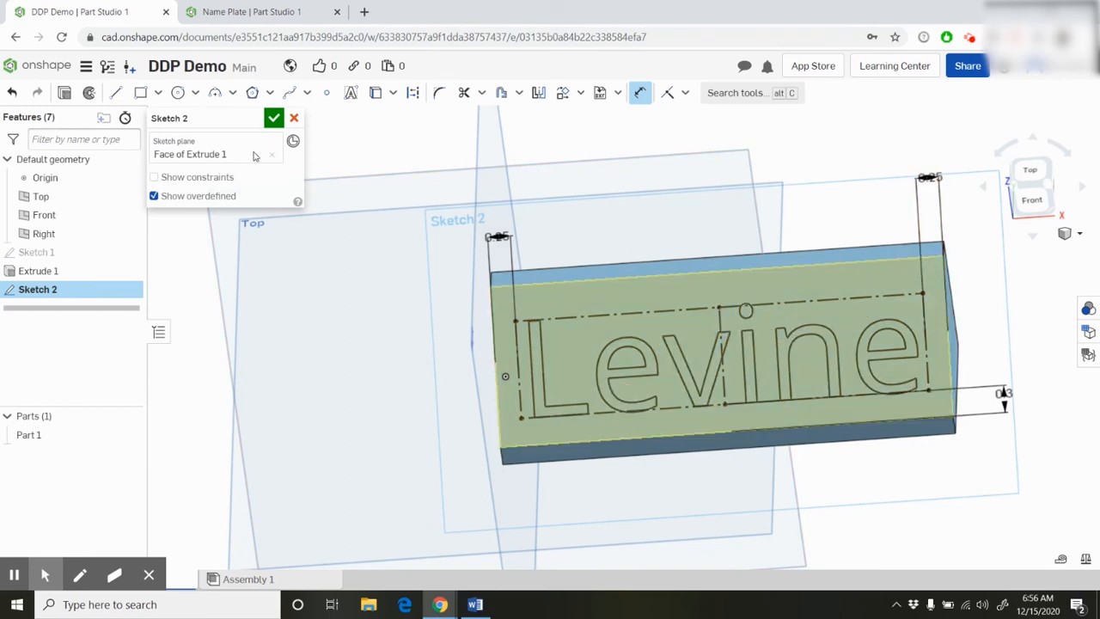
left_click(273, 116)
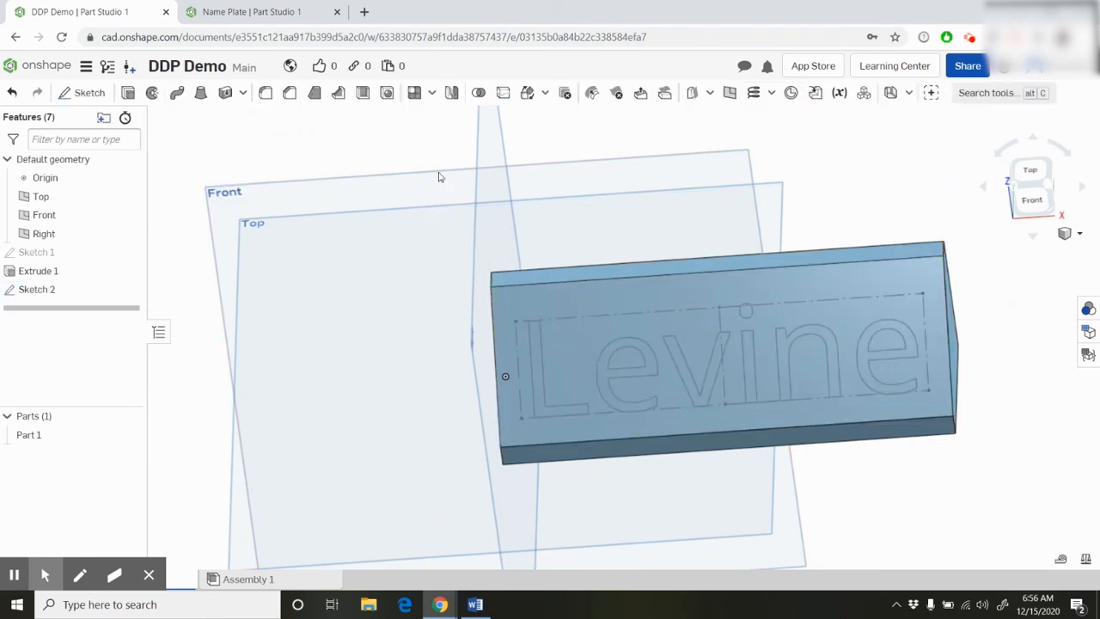
Extrude the surname text sketch outward from the sloped face by a blind depth of 0.1 in, adding it to Part 1.
left_click(1050, 191)
scroll(744, 360, "up", 4)
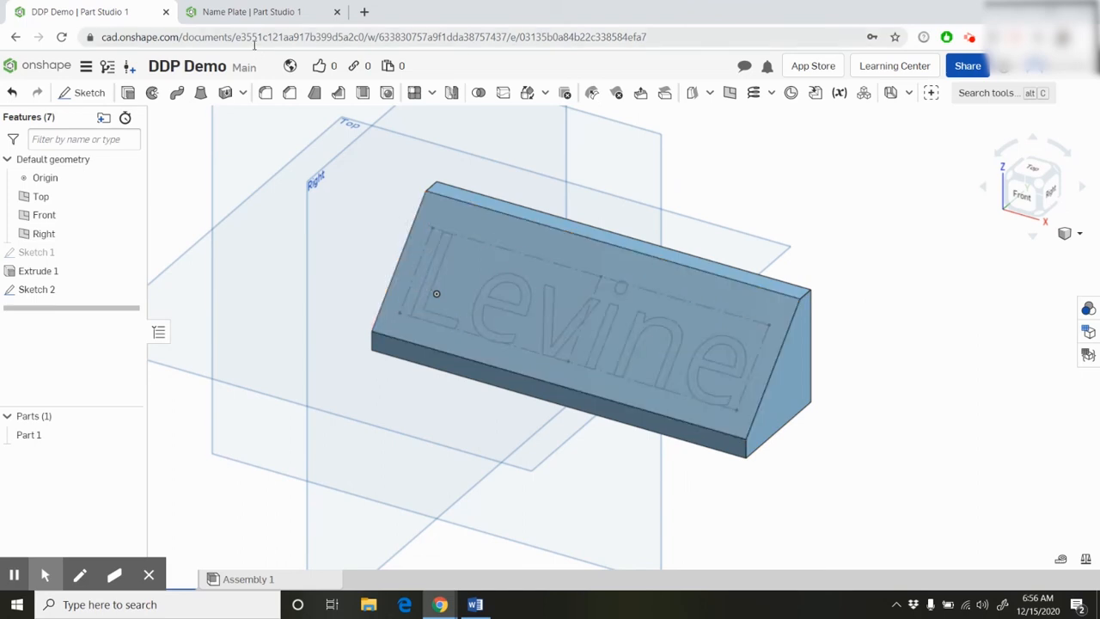
left_click(128, 92)
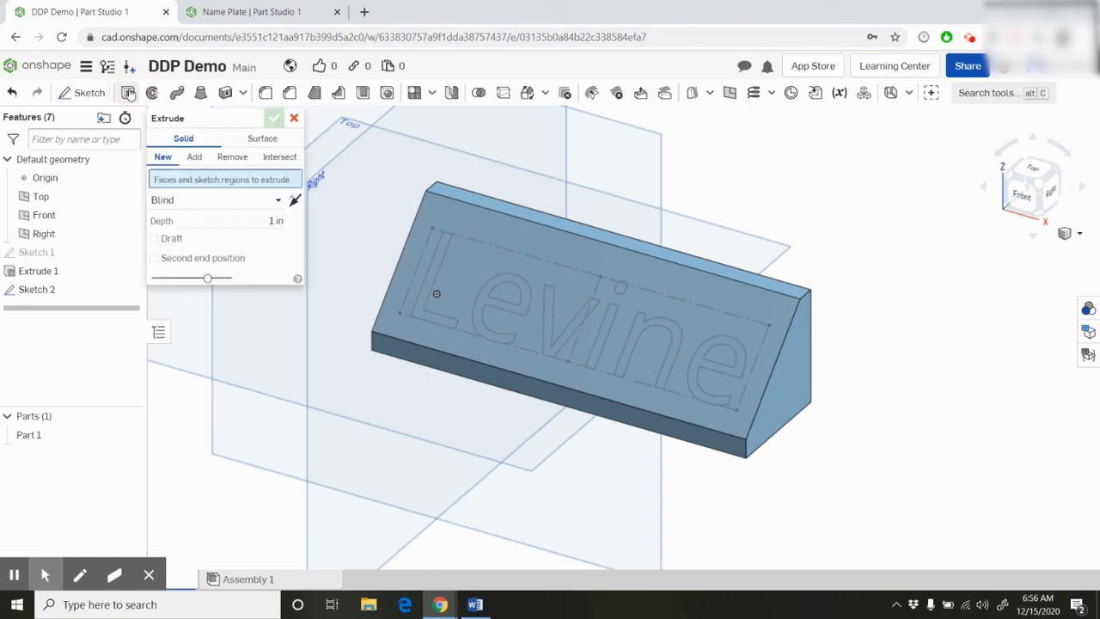
left_click(608, 327)
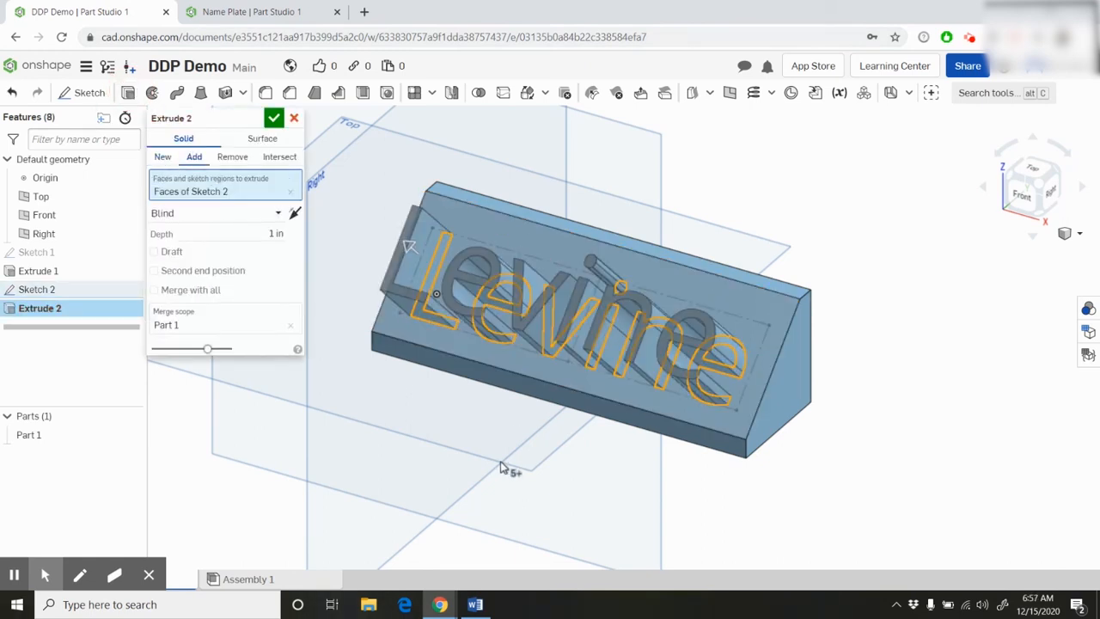
left_click(269, 234)
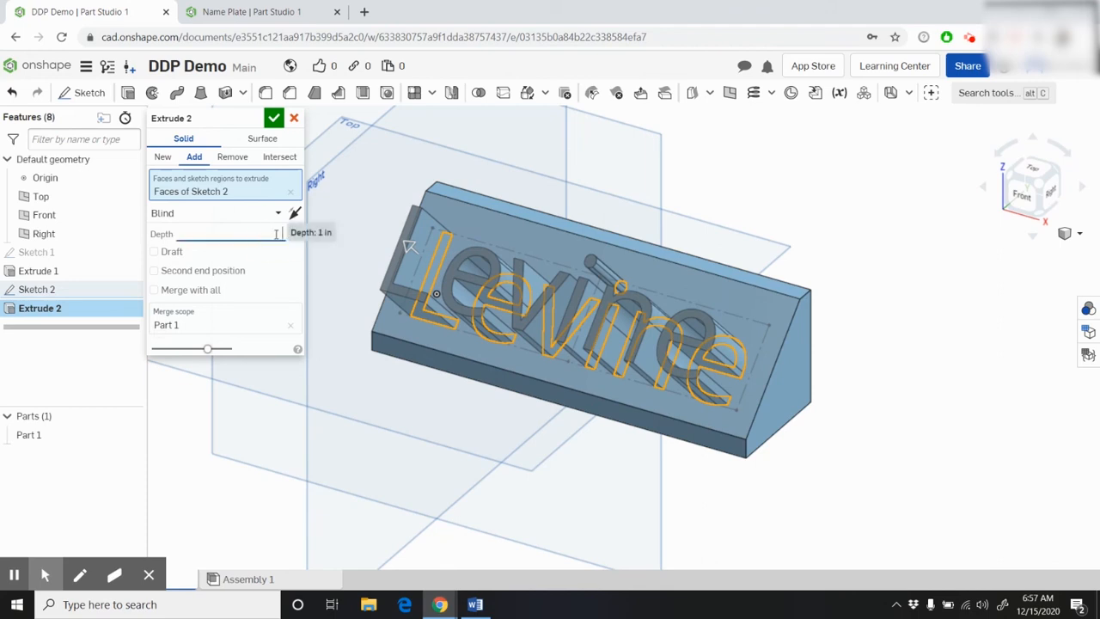
type("0.1")
key("Return")
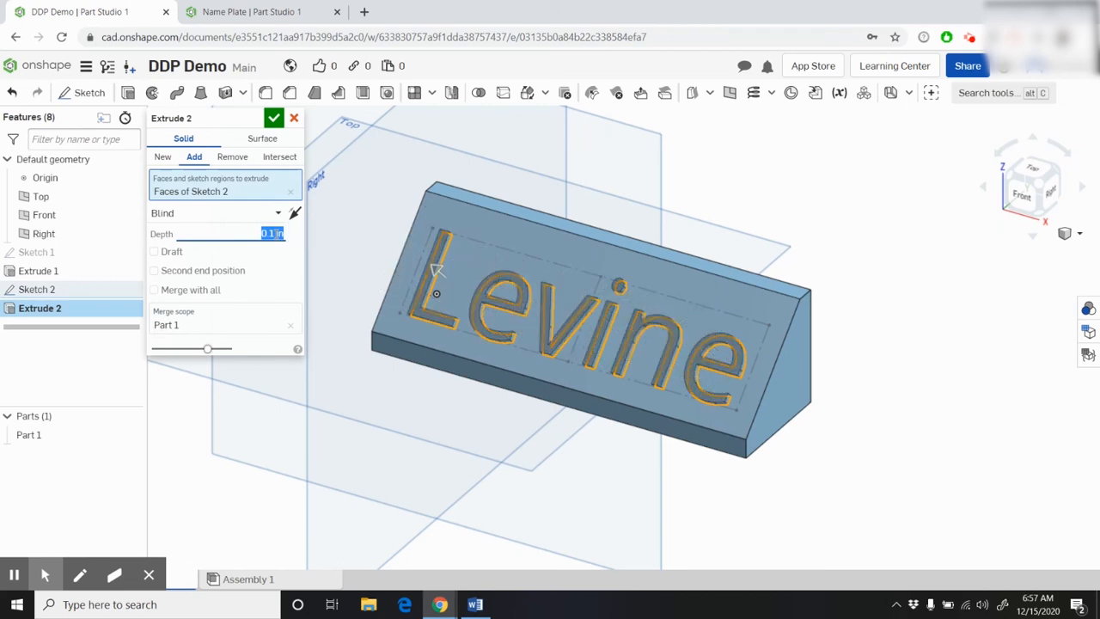
left_click(273, 118)
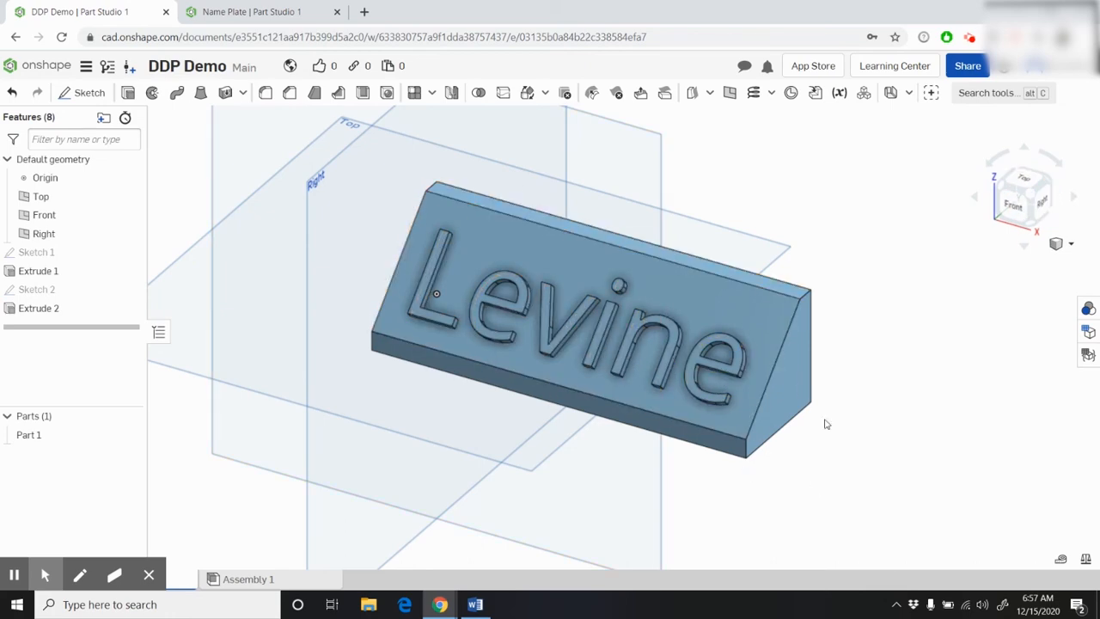
Reopen the surname text sketch behind the raised lettering for editing.
left_click(620, 248)
right_click(29, 307)
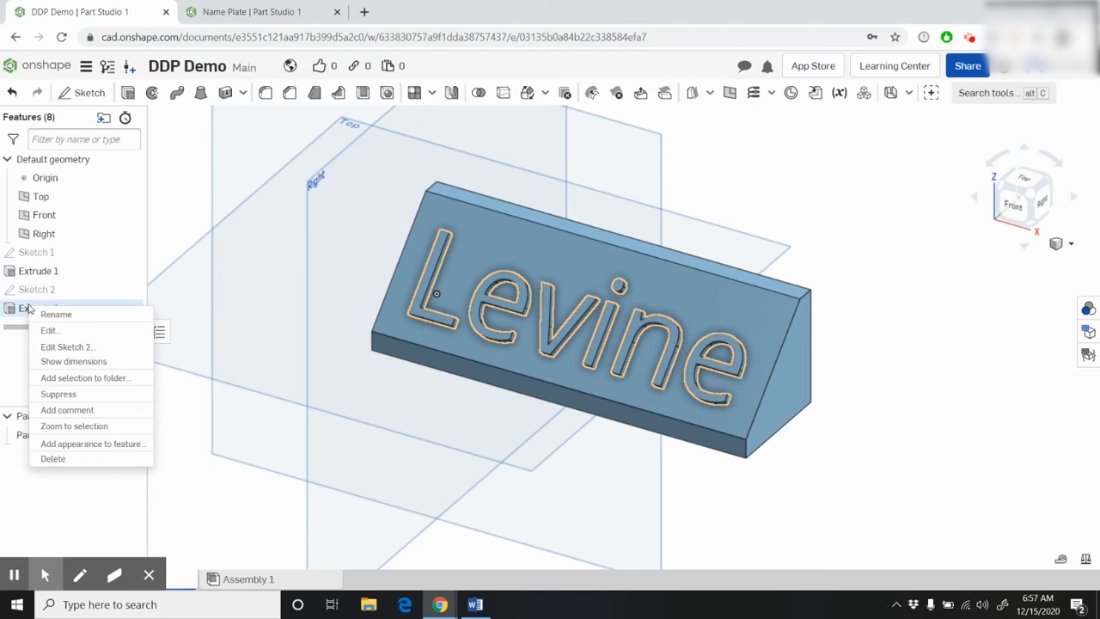
left_click(108, 348)
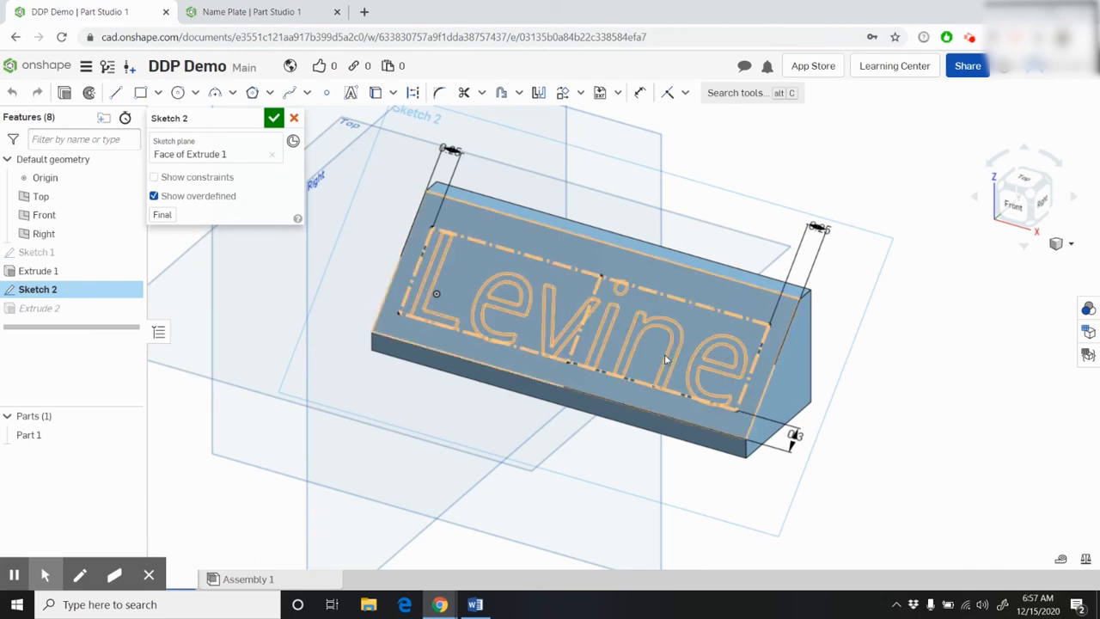
left_click(1038, 203)
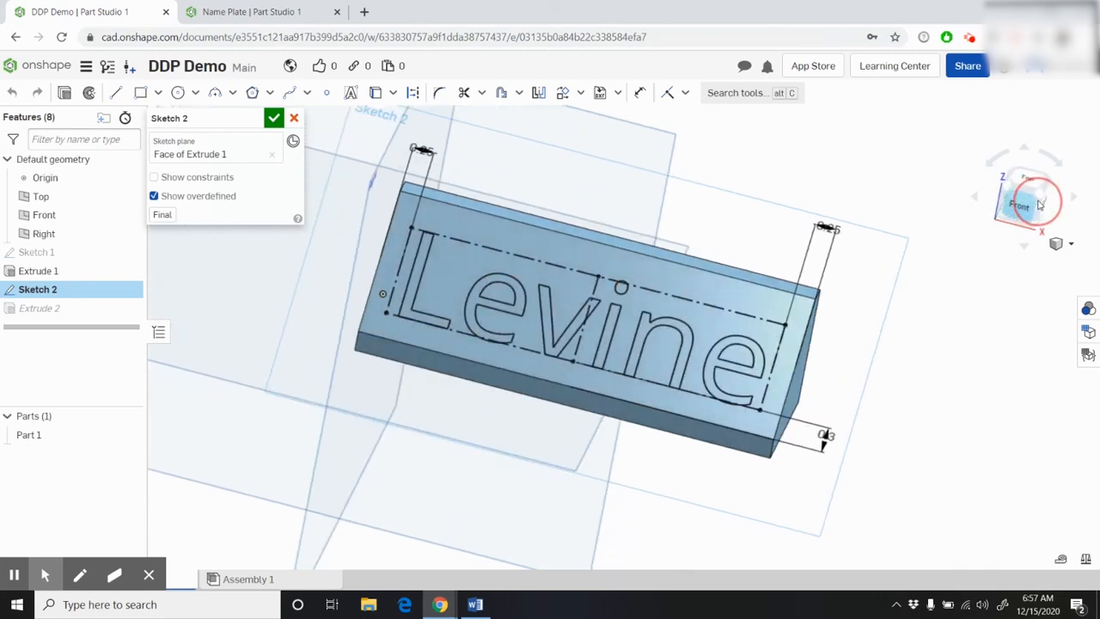
left_click_drag(1040, 205, 1034, 231)
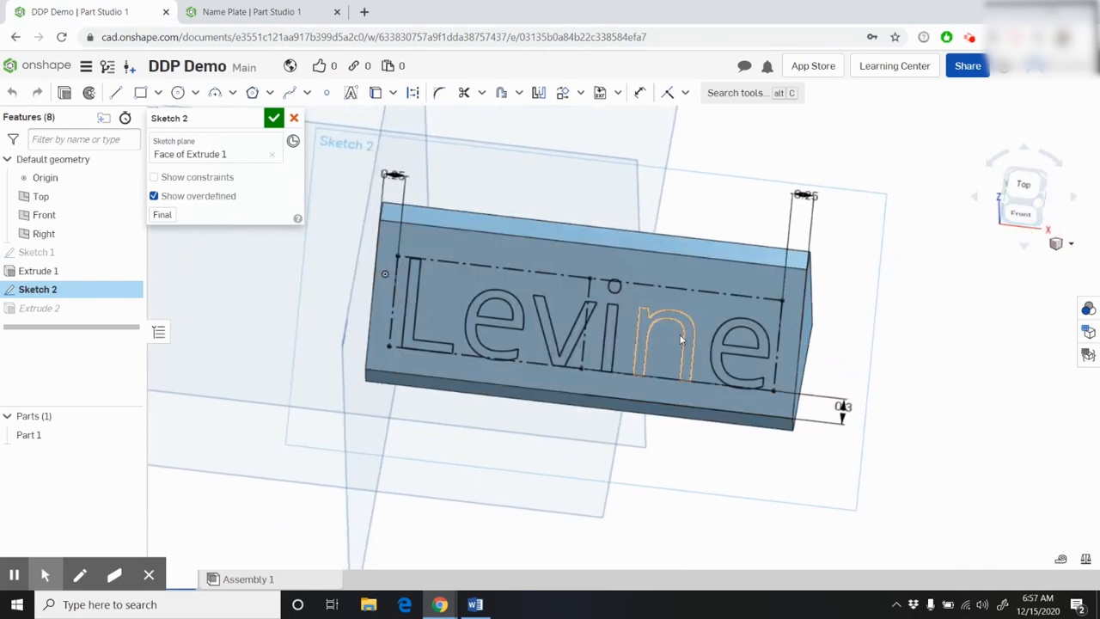
scroll(681, 340, "up", 3)
scroll(681, 340, "down", 2)
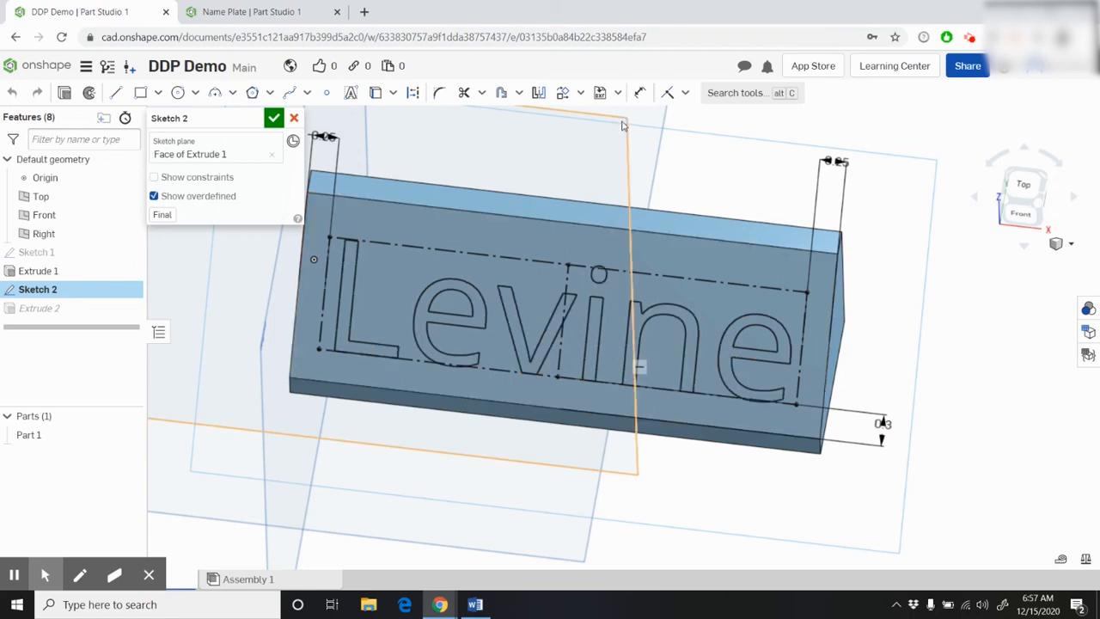
Try to rotate the surname text box to 320 deg about its lower edge's midpoint with the sketch Transform tool.
left_click(691, 280)
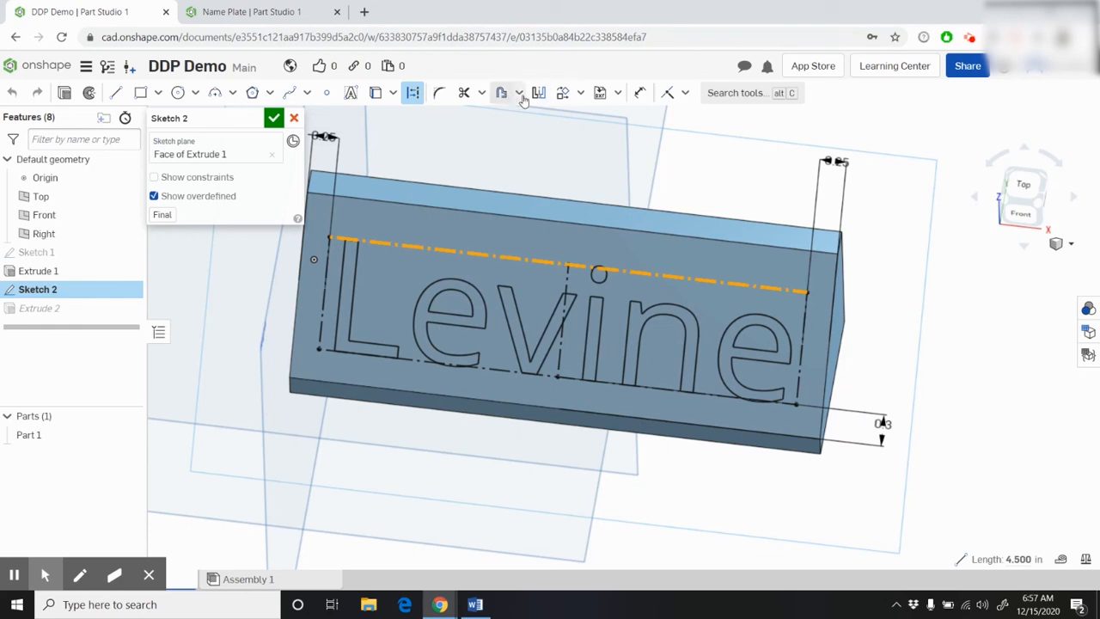
left_click(581, 93)
left_click(579, 120)
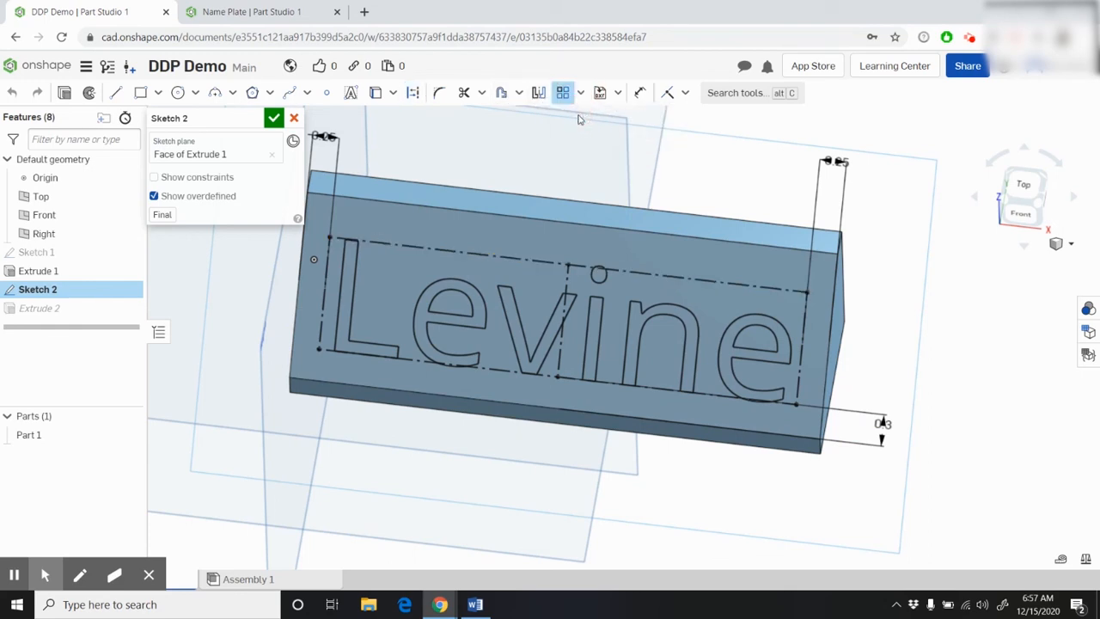
left_click(581, 92)
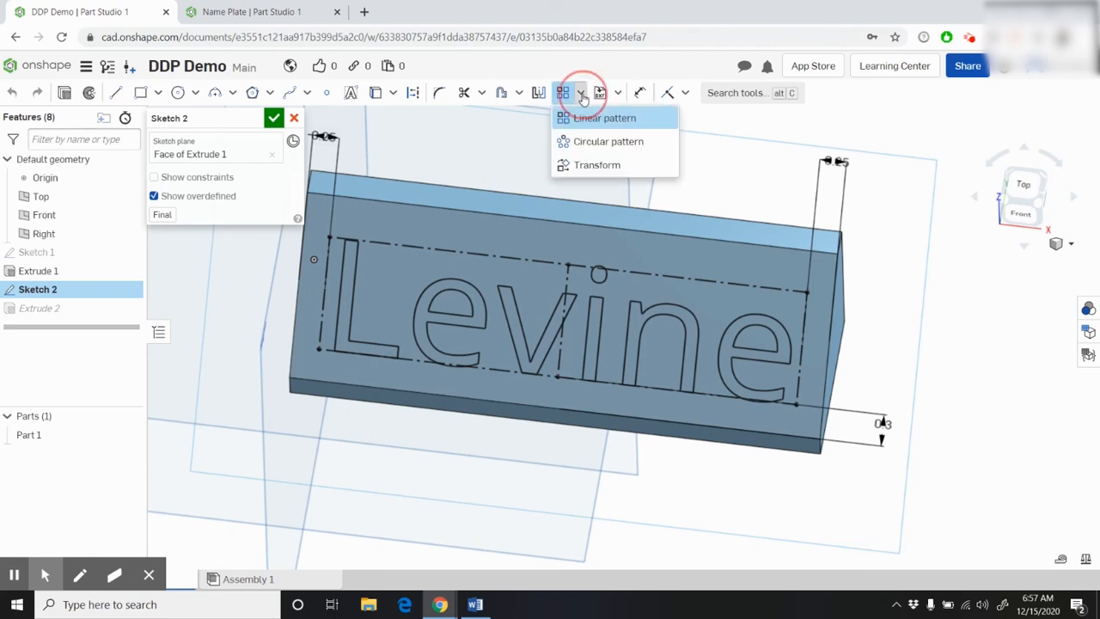
left_click(599, 166)
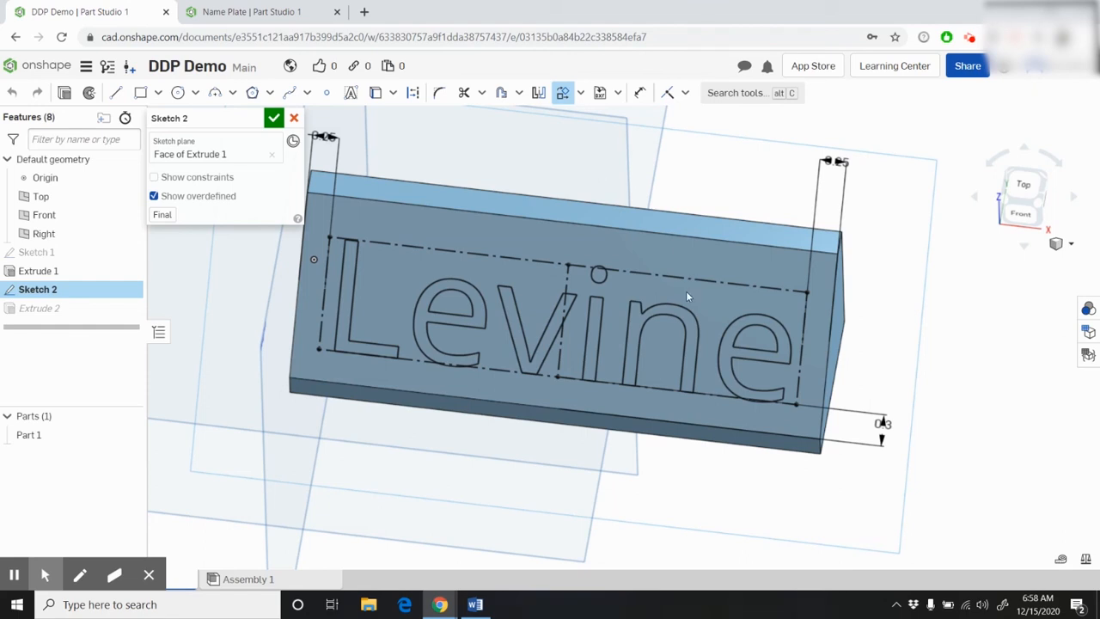
left_click(666, 311)
left_click(701, 280)
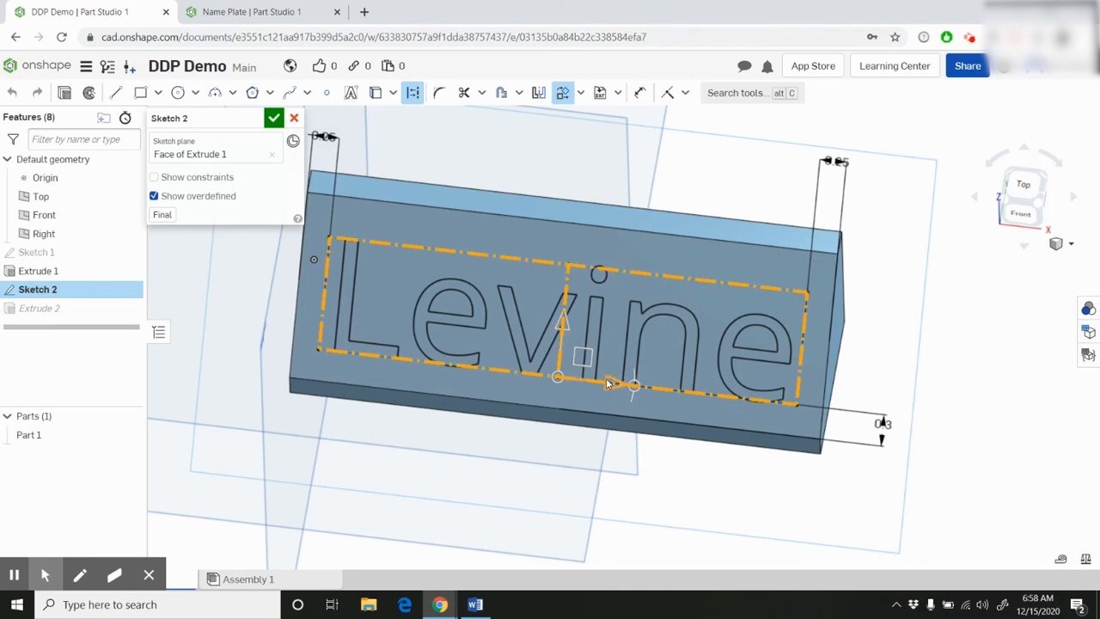
left_click(636, 396)
mouse_move(636, 397)
left_mouse_down()
mouse_move(648, 422)
mouse_move(644, 344)
mouse_move(638, 499)
mouse_move(483, 460)
mouse_move(516, 361)
mouse_move(577, 258)
mouse_move(677, 334)
left_mouse_up()
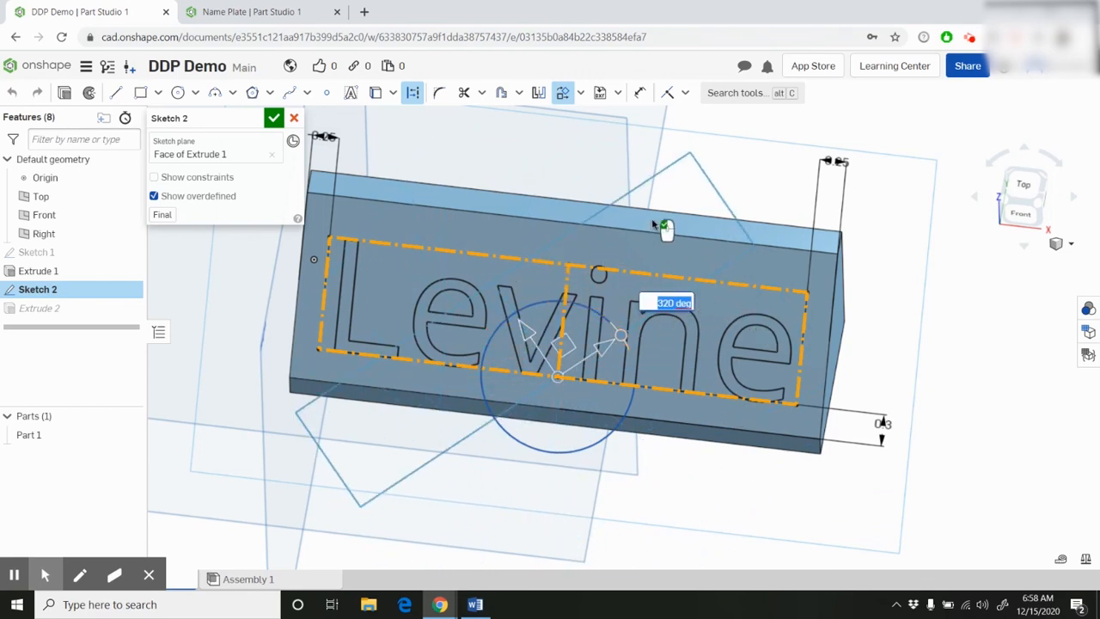
left_click(621, 392)
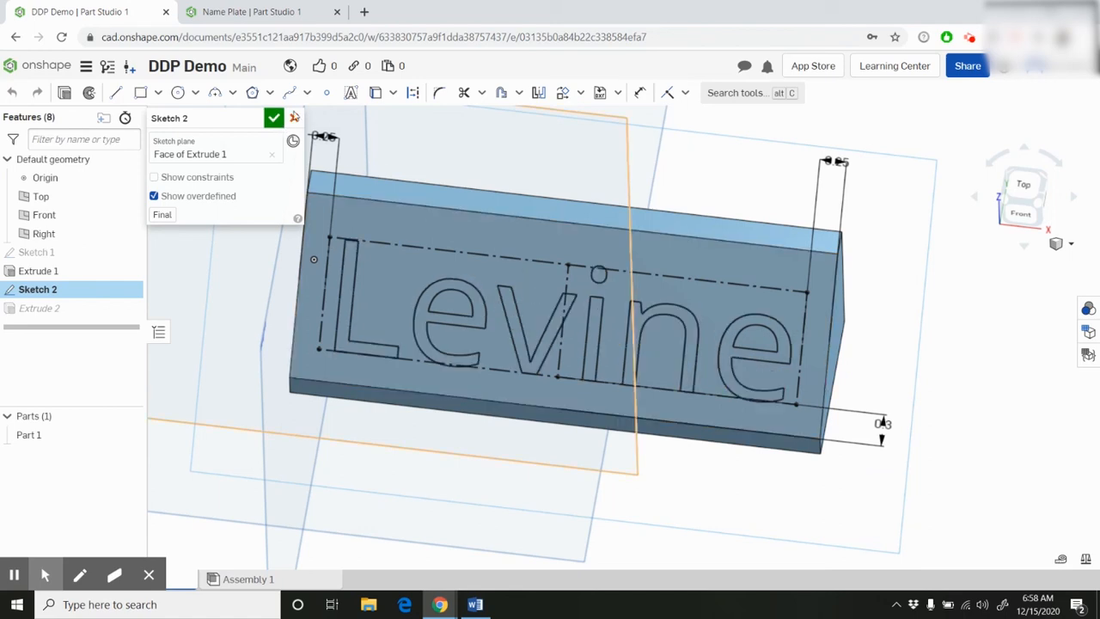
Finish the surname text sketch and view the whole name plate in isometric orientation.
left_click(273, 117)
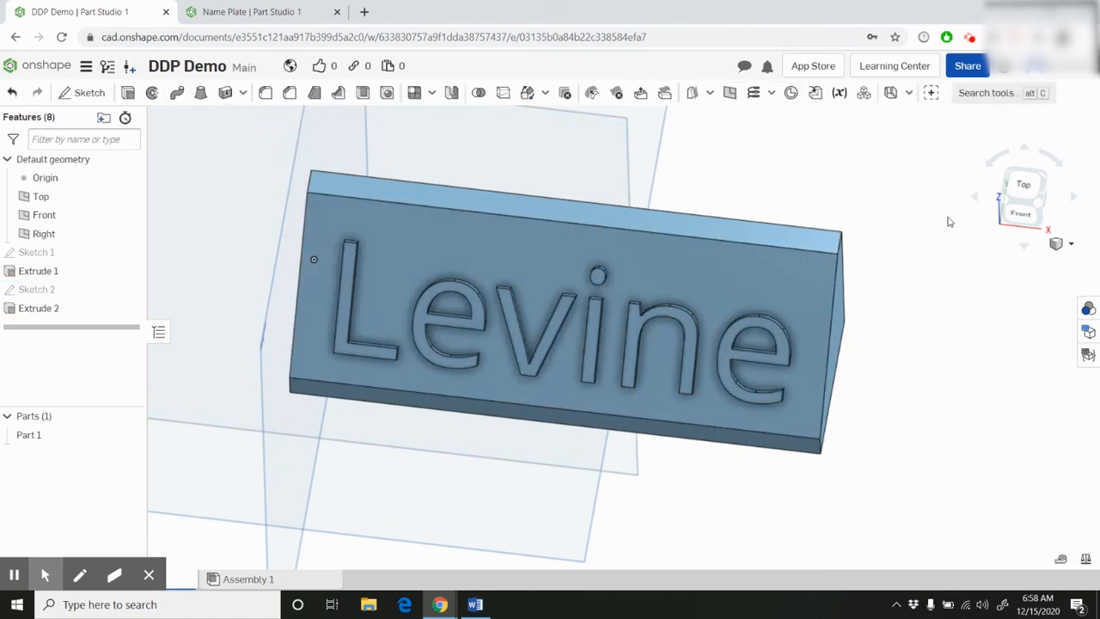
left_click(1038, 211)
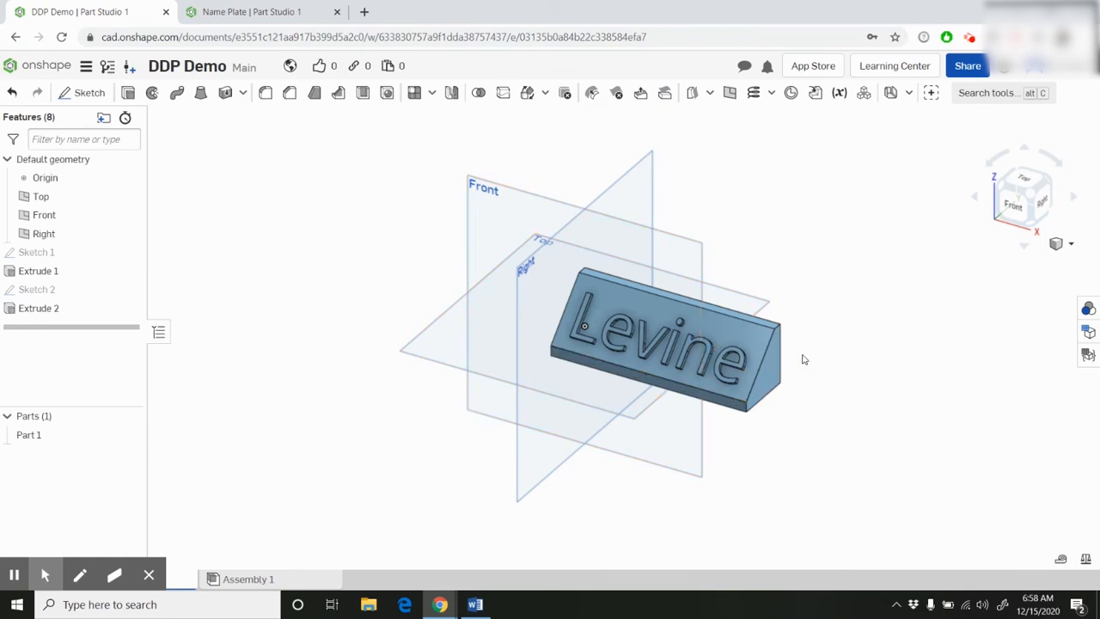
scroll(803, 359, "up", 3)
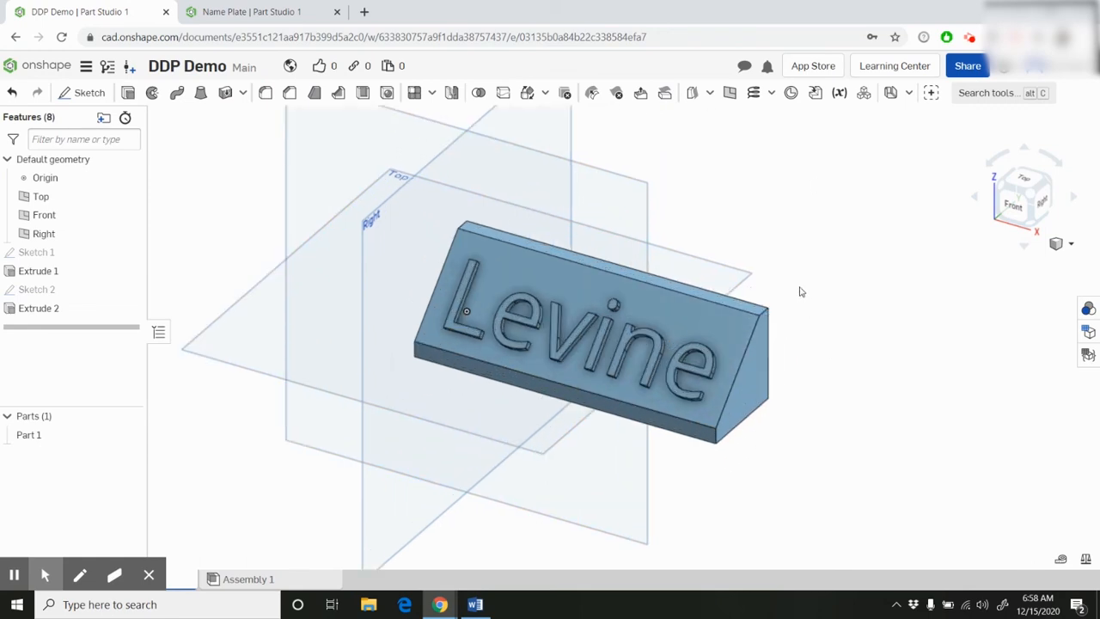